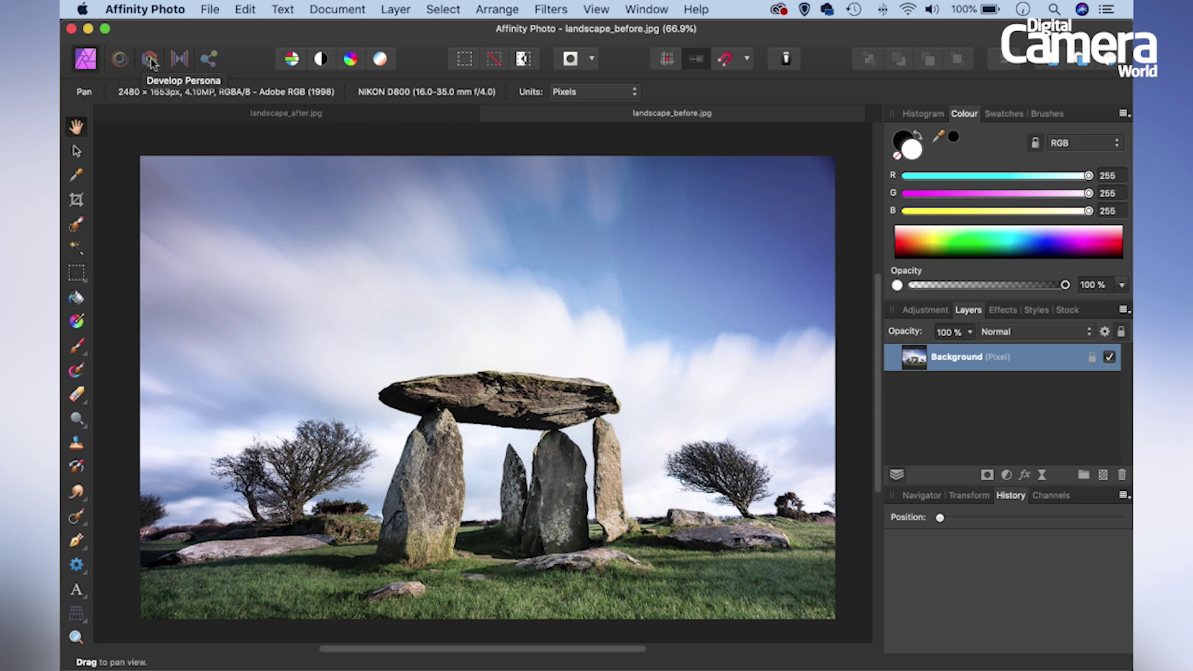
Enter the Develop Persona and enhance the photo with Contrast 11%, Clarity 31%, Saturation 7% and Vibrance 11%.
{"action": "left_click", "coordinate": [149, 60]}
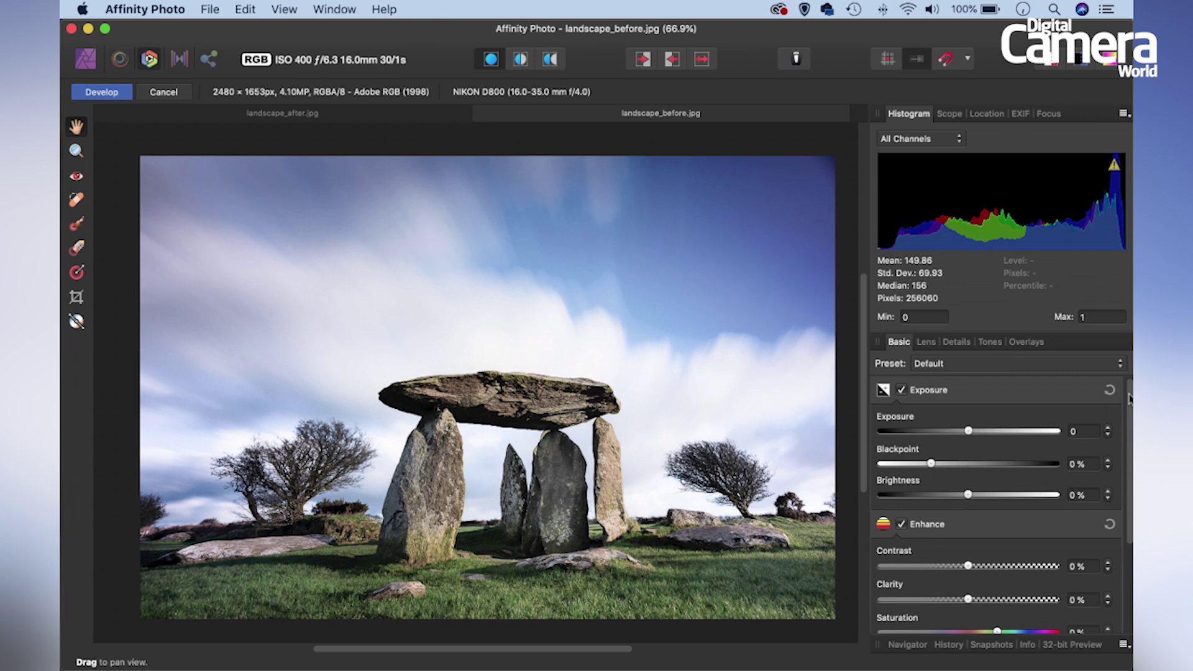
{"action": "scroll", "coordinate": [1130, 399], "scroll_direction": "down", "scroll_amount": 5}
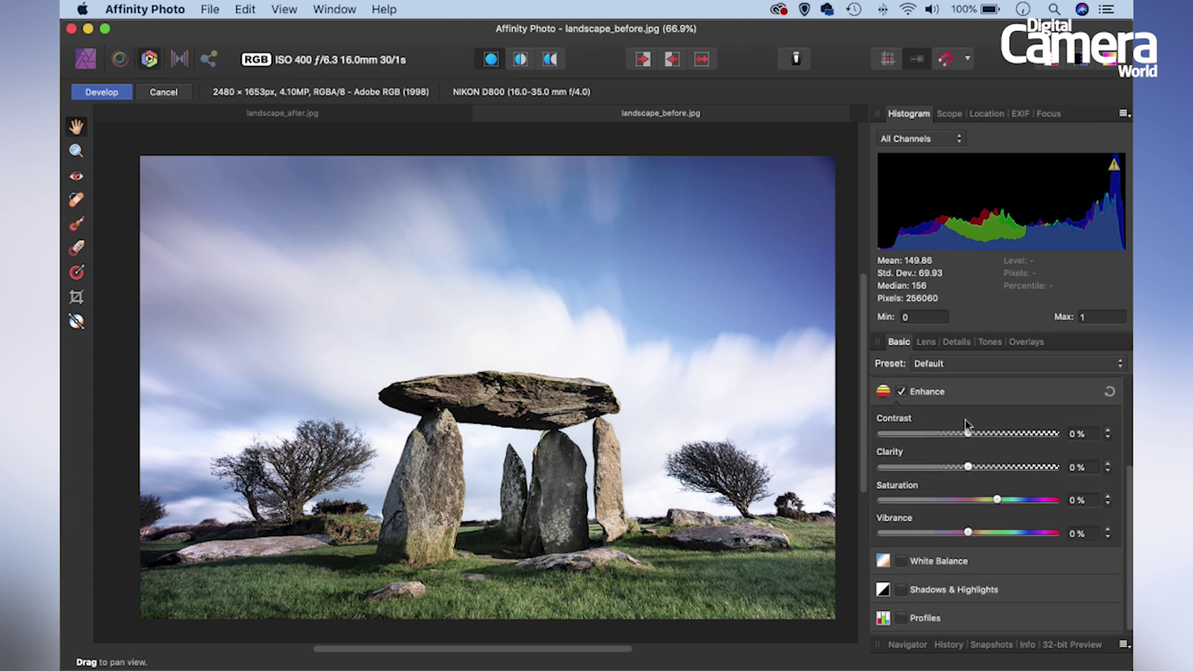
{"action": "left_click_drag", "start_coordinate": [968, 434], "coordinate": [998, 472]}
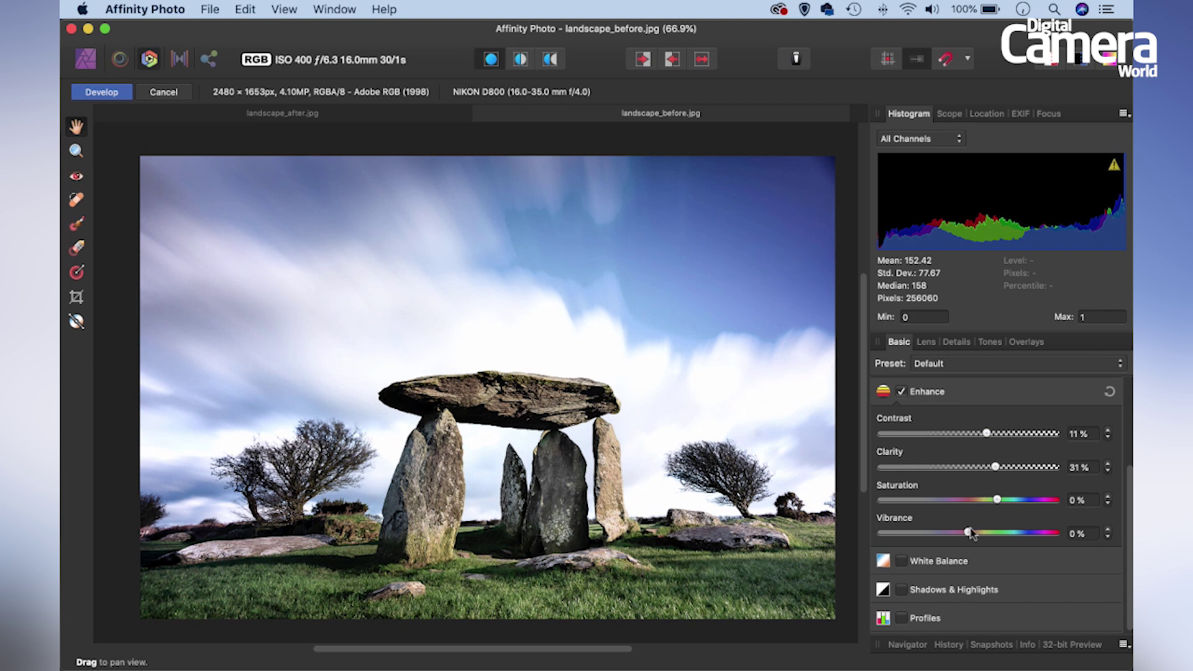
{"action": "left_click_drag", "start_coordinate": [968, 533], "coordinate": [1005, 501]}
{"action": "left_click_drag", "start_coordinate": [981, 533], "coordinate": [988, 533]}
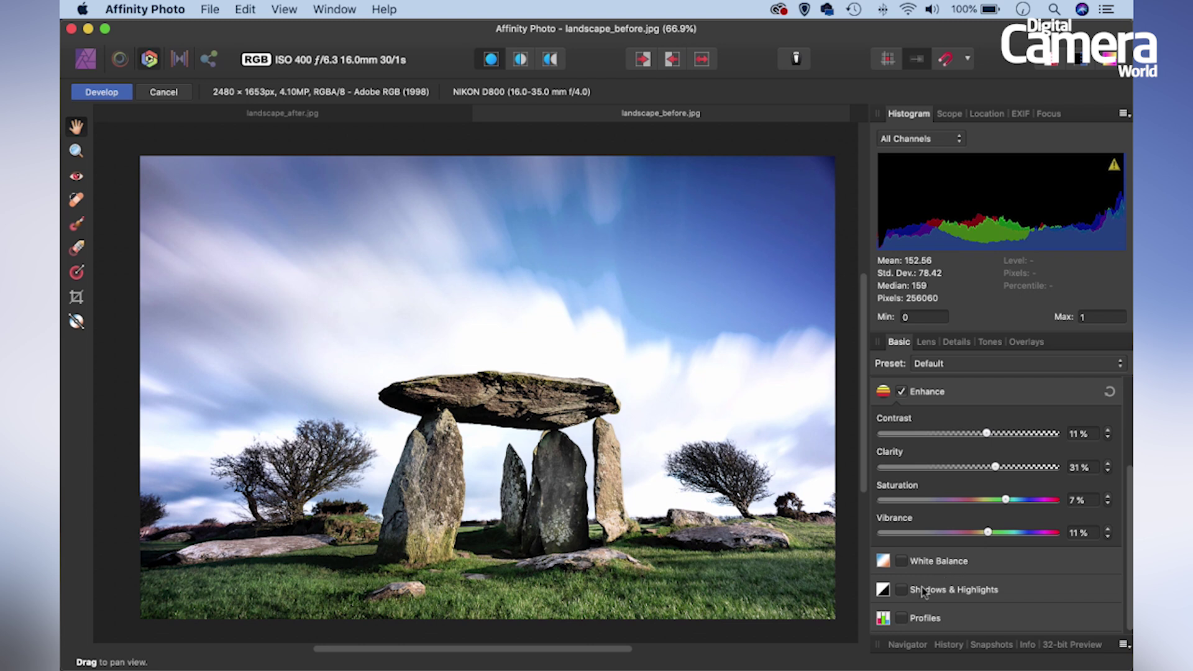
Enable the Shadows & Highlights adjustment, with Highlights at -18% and Shadows at 1%.
{"action": "left_click", "coordinate": [901, 590]}
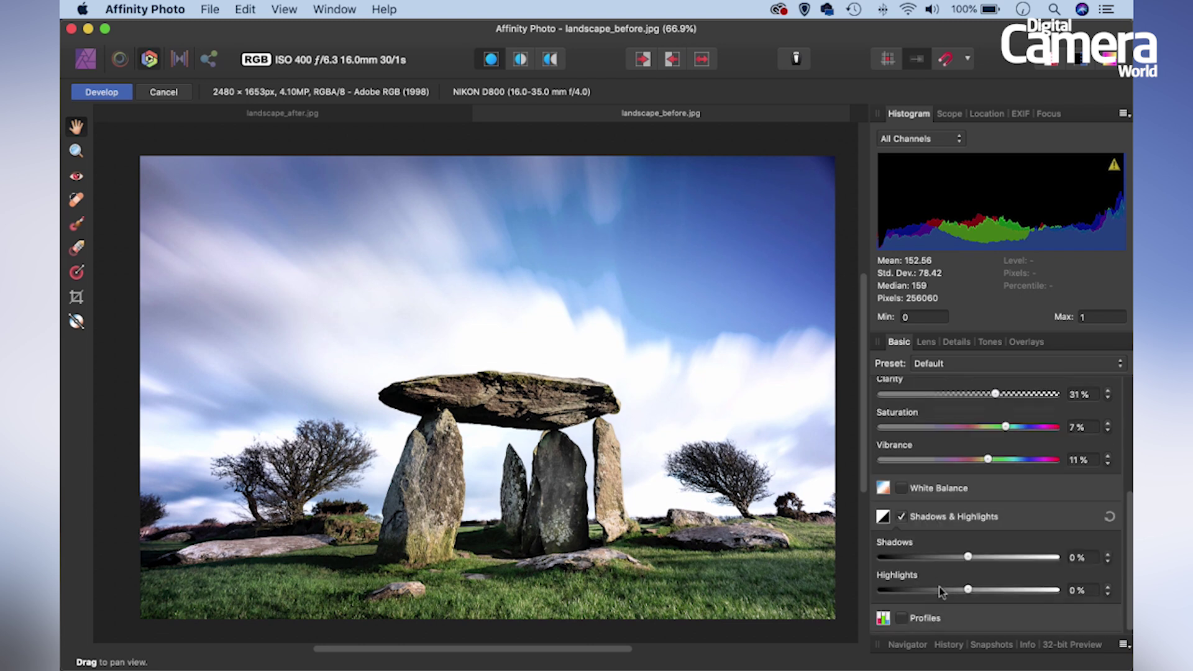
{"action": "left_click_drag", "start_coordinate": [968, 590], "coordinate": [953, 590]}
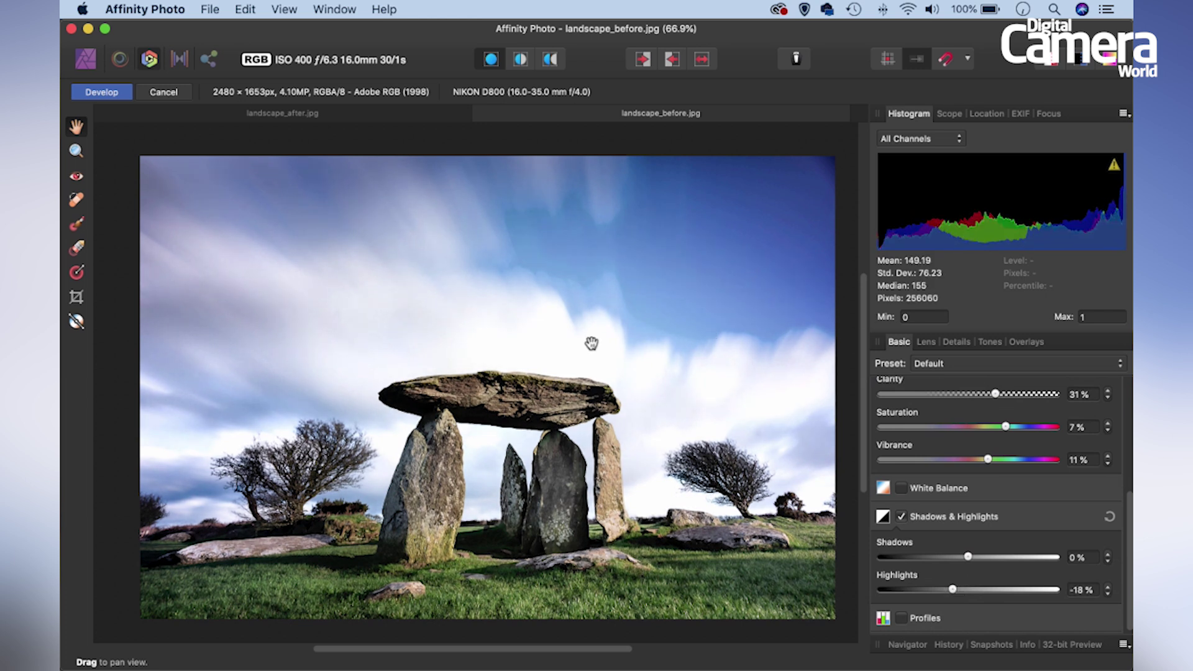
{"action": "mouse_move", "coordinate": [962, 558]}
{"action": "left_mouse_down"}
{"action": "mouse_move", "coordinate": [999, 562]}
{"action": "mouse_move", "coordinate": [967, 563]}
{"action": "left_mouse_up"}
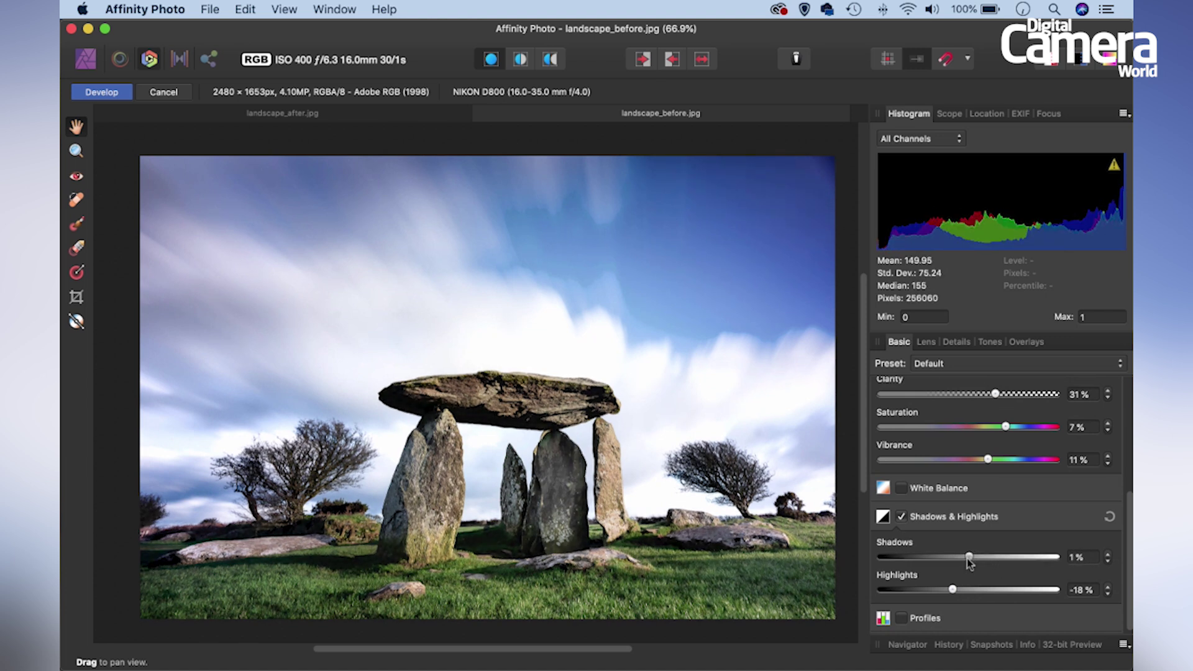
Enable the Curves adjustment and shape an S-curve with a lowered shadow point, a raised highlight point and a midtone anchor.
{"action": "left_click", "coordinate": [990, 342]}
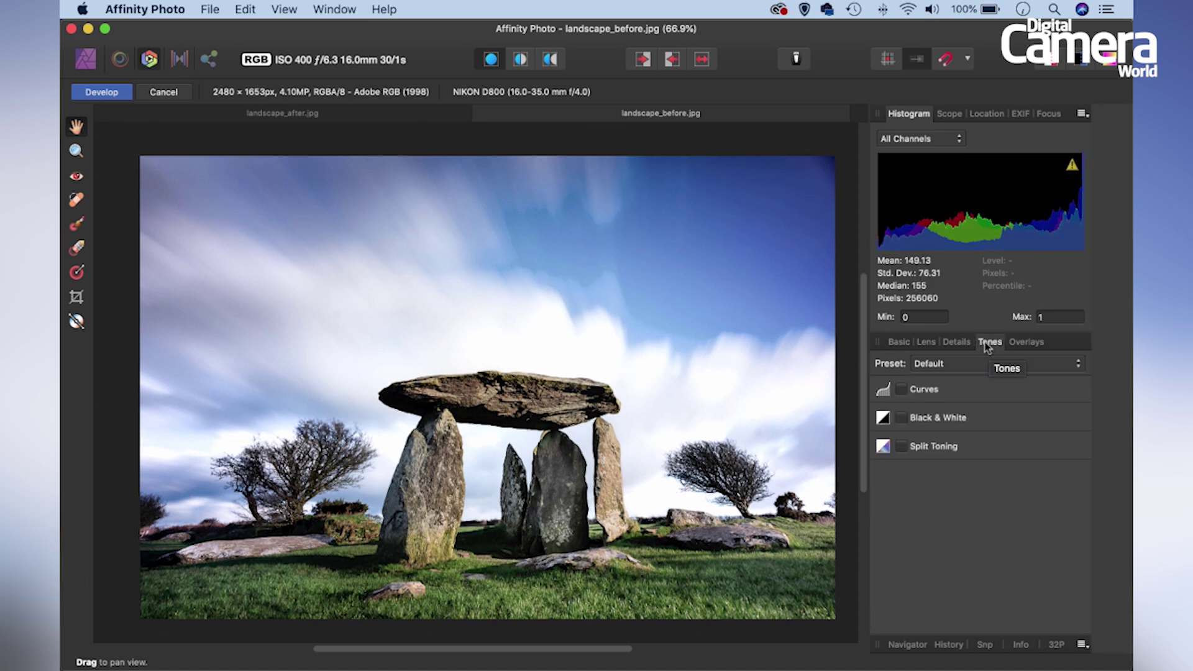
{"action": "left_click", "coordinate": [901, 389]}
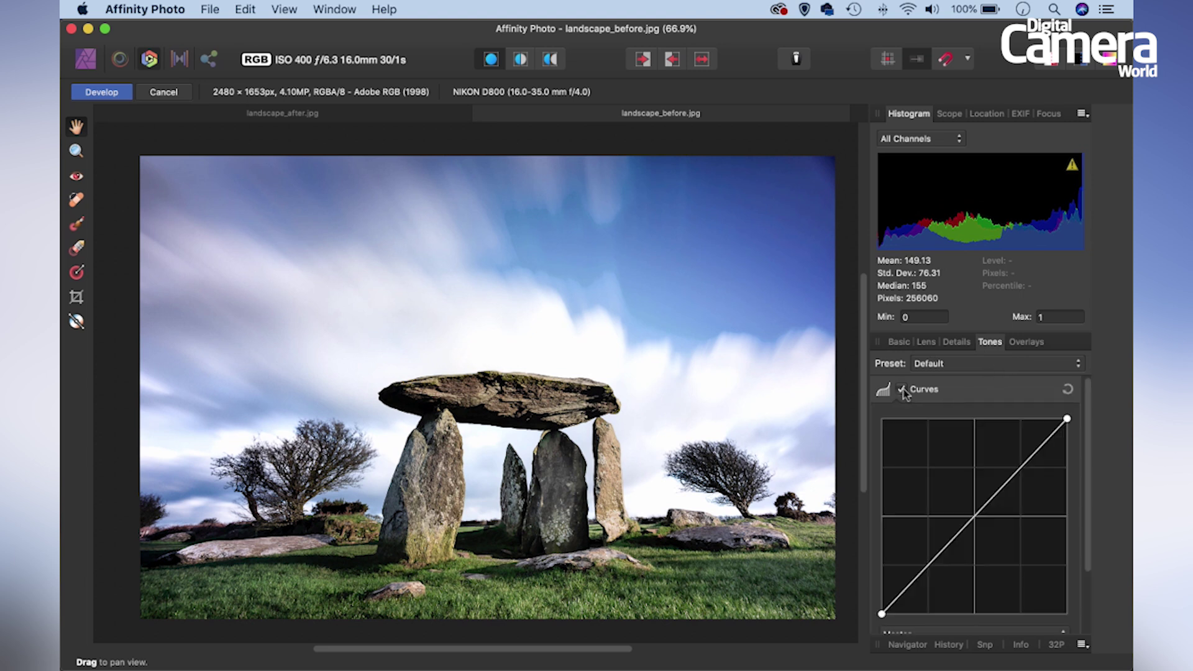
{"action": "left_click_drag", "start_coordinate": [938, 559], "coordinate": [938, 563]}
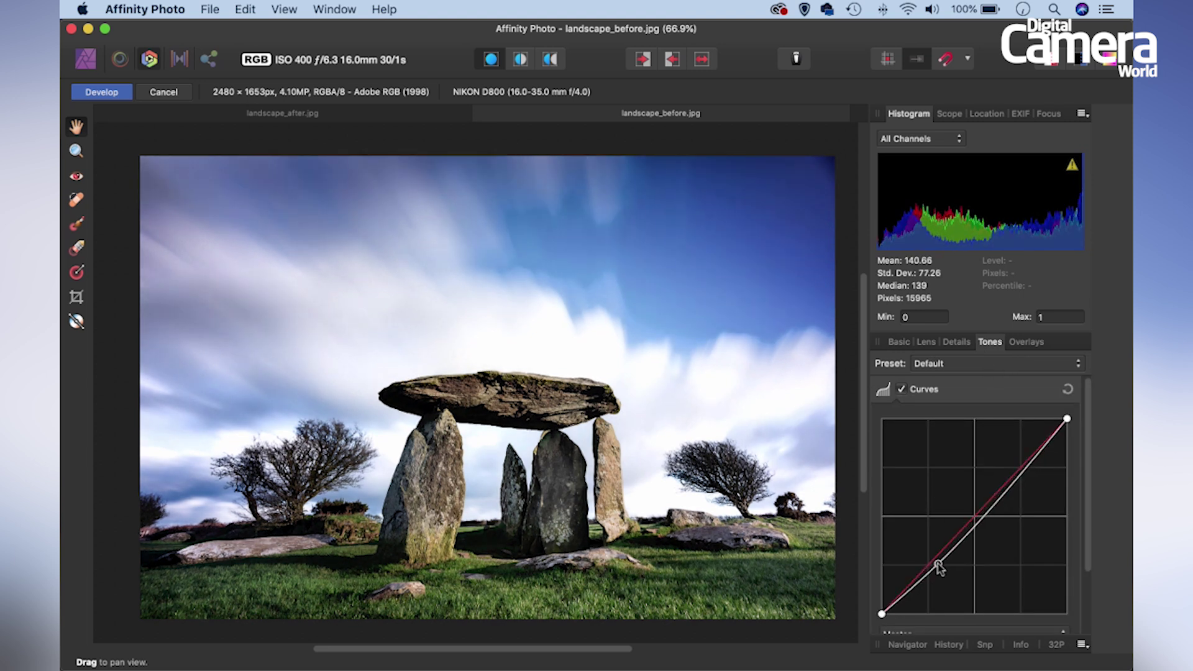
{"action": "left_click_drag", "start_coordinate": [1028, 463], "coordinate": [1018, 461]}
{"action": "left_click_drag", "start_coordinate": [938, 565], "coordinate": [937, 575]}
{"action": "left_click", "coordinate": [974, 525]}
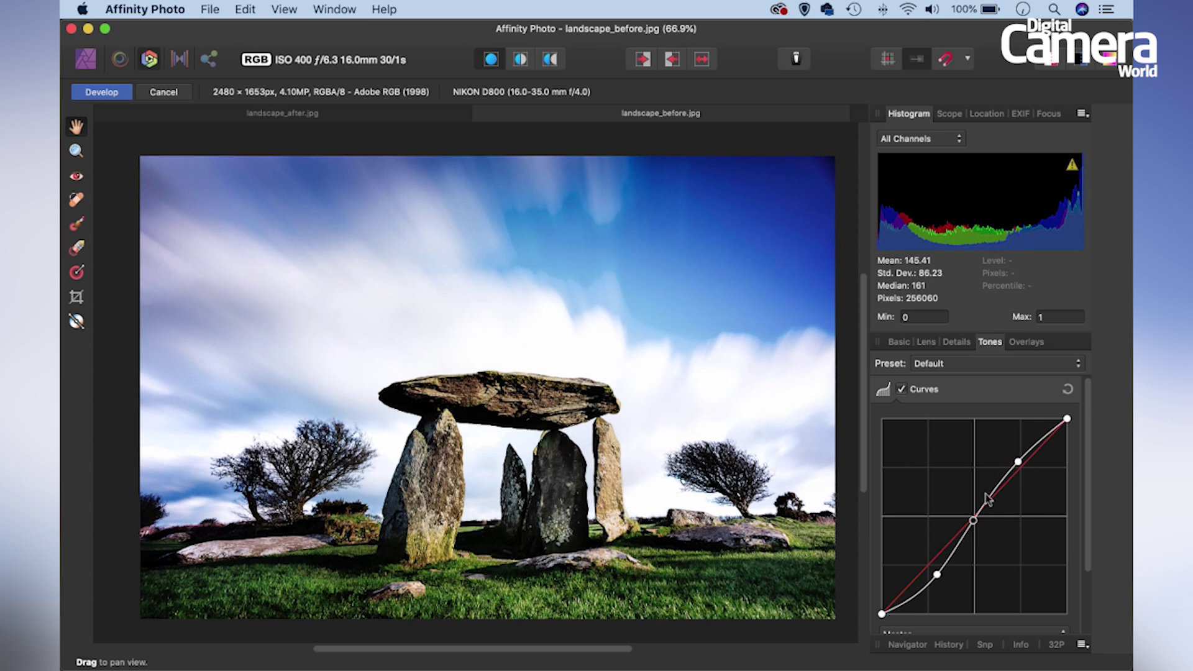
Soften the S-curve by fine-tuning its shadow and highlight points closer to the diagonal.
{"action": "left_click_drag", "start_coordinate": [1018, 462], "coordinate": [1023, 463]}
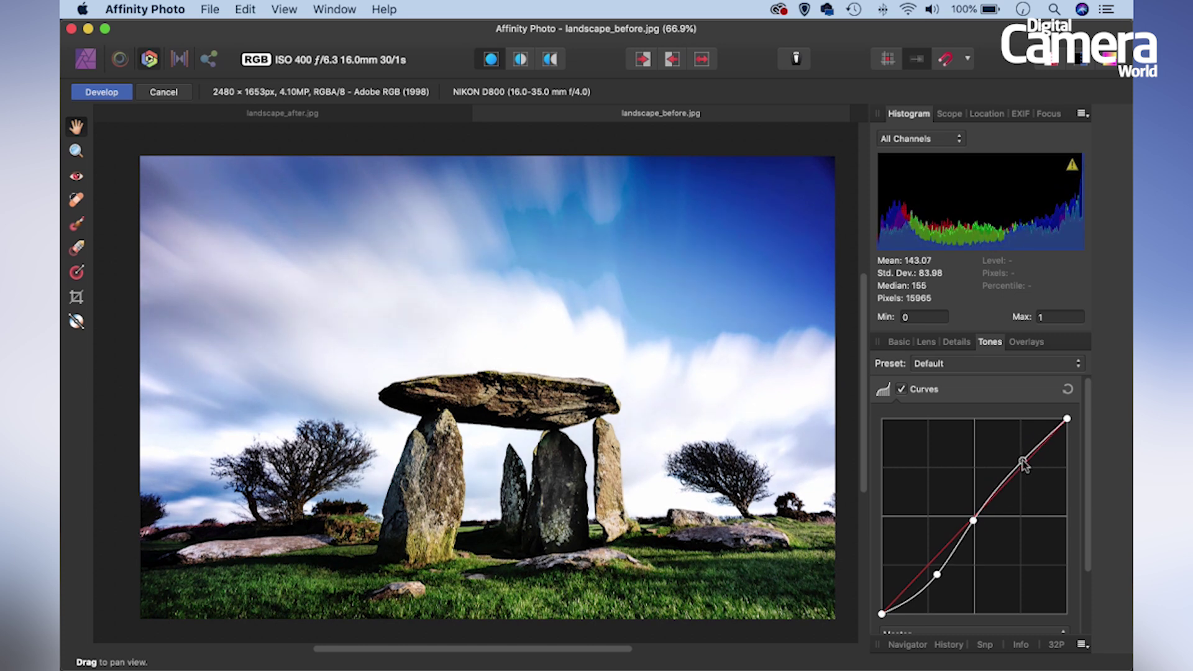
{"action": "left_click_drag", "start_coordinate": [936, 574], "coordinate": [934, 574]}
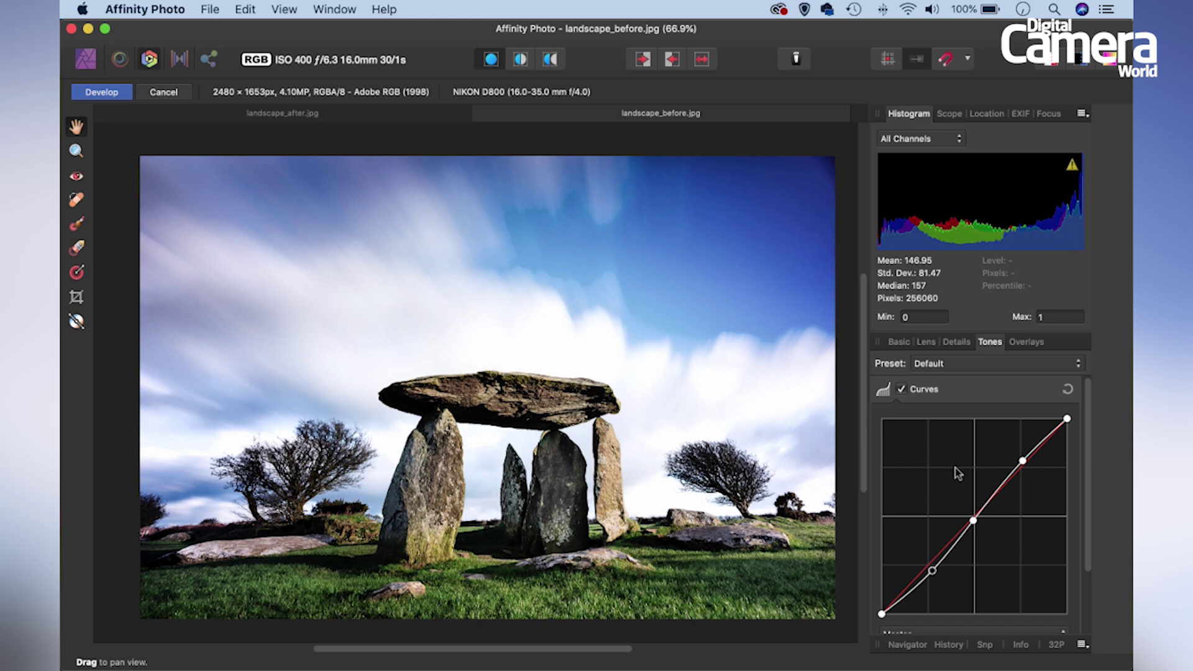
{"action": "left_click_drag", "start_coordinate": [1024, 461], "coordinate": [1024, 464]}
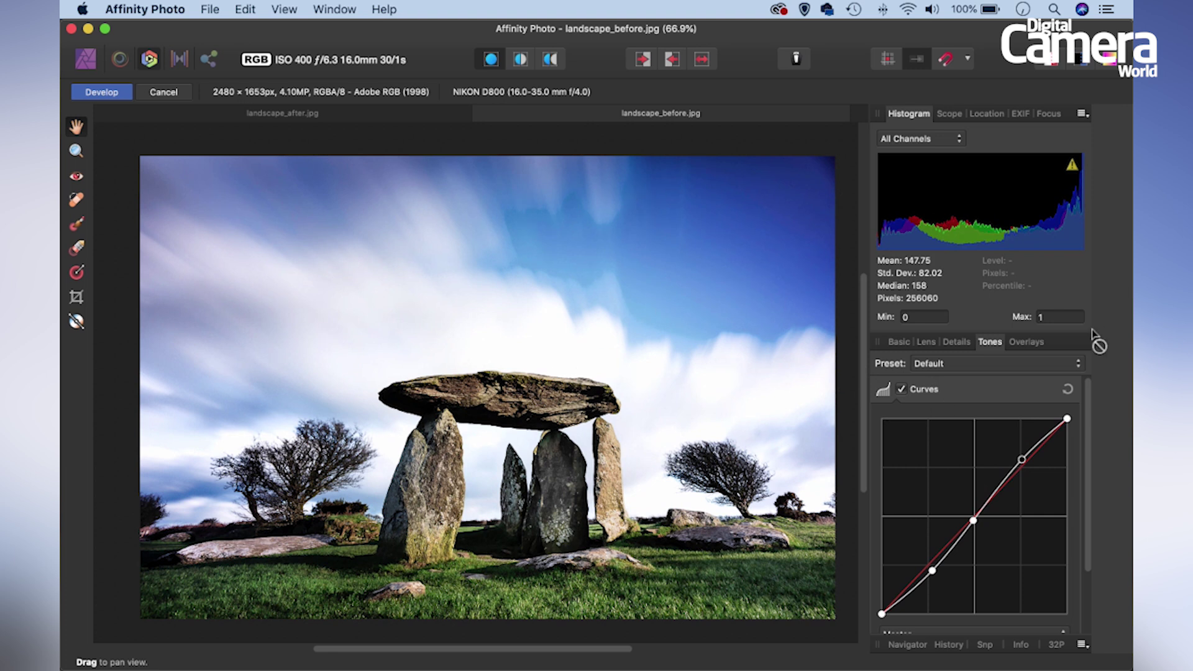
Add a linear gradient overlay over the sky, fading from above the capstone to the top of the small middle stone.
{"action": "left_click", "coordinate": [1031, 343]}
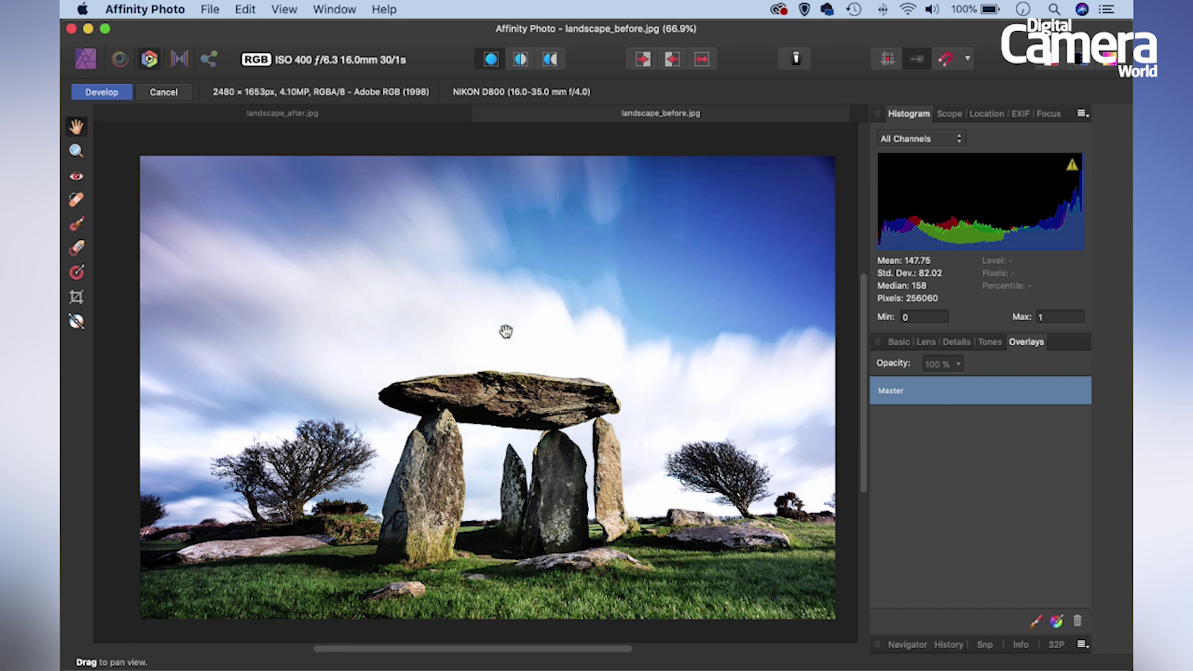
{"action": "left_click", "coordinate": [1055, 624]}
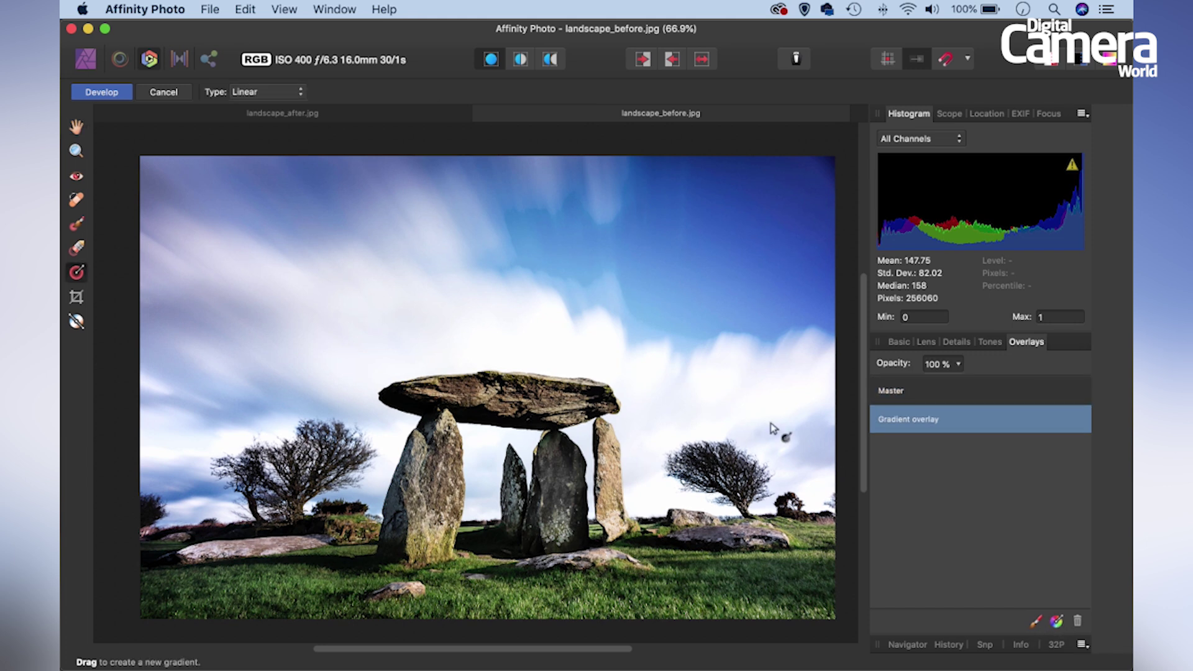
{"action": "left_click_drag", "start_coordinate": [507, 300], "coordinate": [506, 448]}
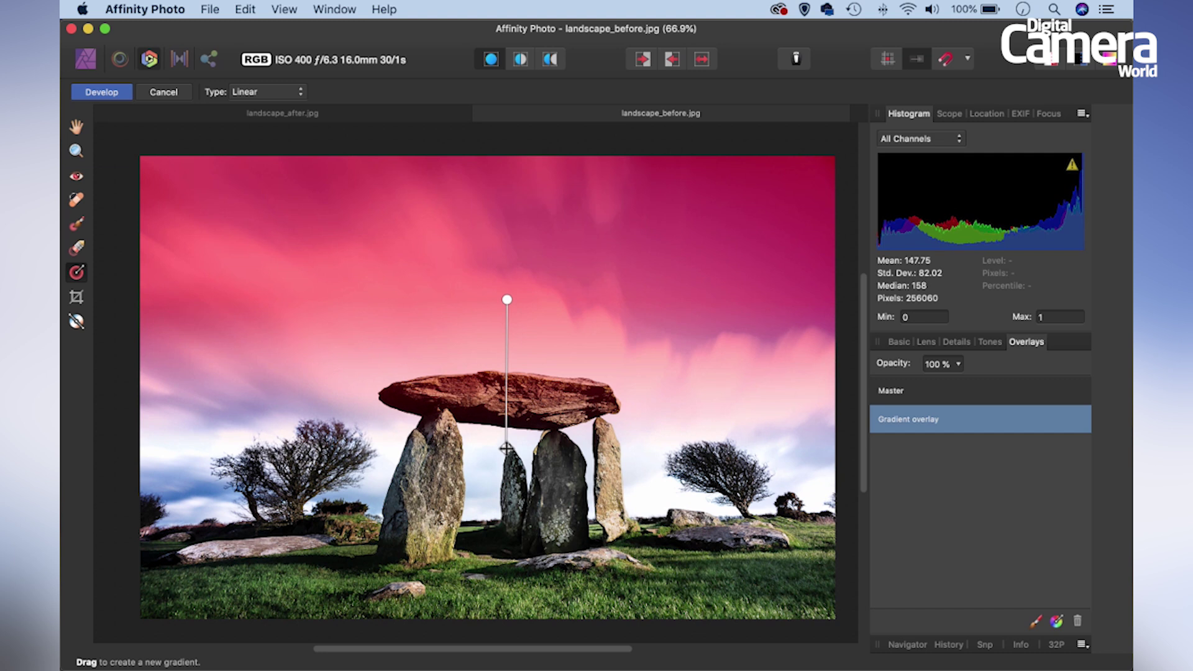
{"action": "mouse_move", "coordinate": [507, 447]}
{"action": "left_mouse_down"}
{"action": "mouse_move", "coordinate": [505, 476]}
{"action": "mouse_move", "coordinate": [506, 465]}
{"action": "left_mouse_up"}
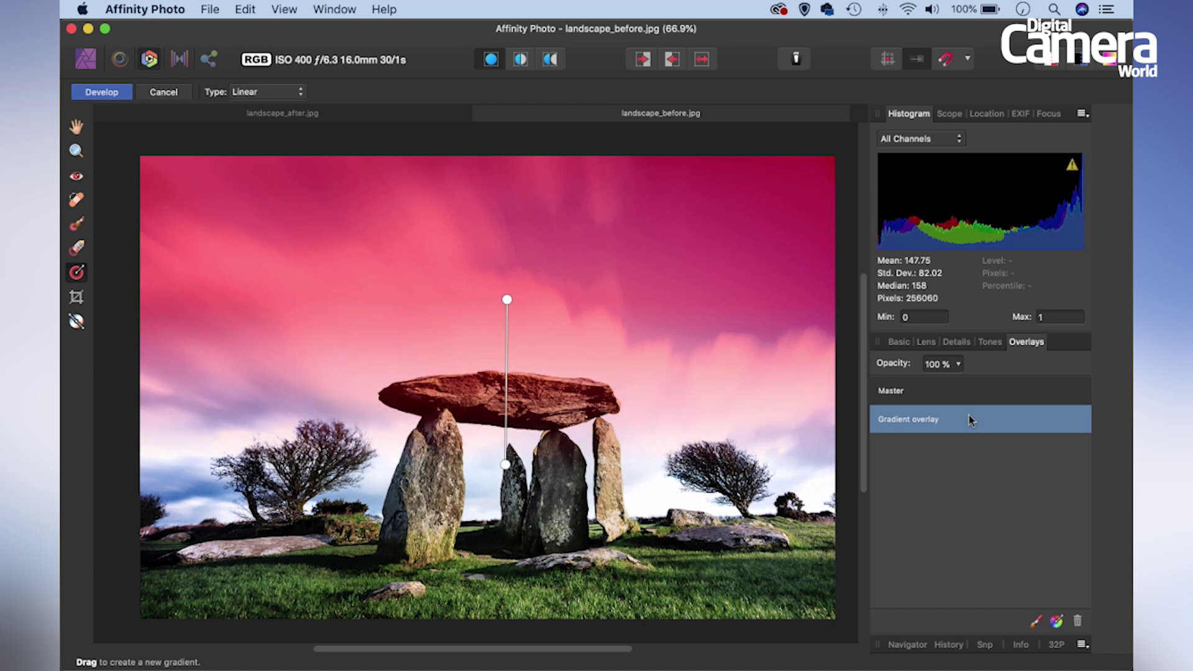
Darken the sky by setting the gradient overlay's Exposure to -1.199.
{"action": "left_click", "coordinate": [899, 343]}
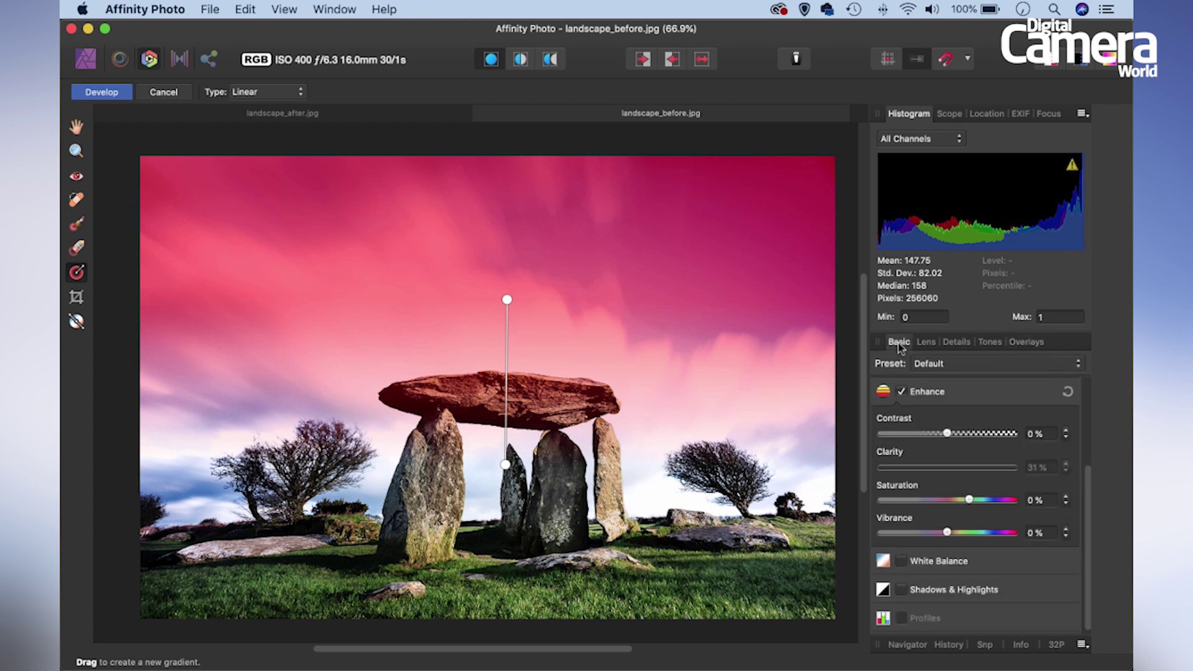
{"action": "scroll", "coordinate": [949, 457], "scroll_direction": "up", "scroll_amount": 1}
{"action": "scroll", "coordinate": [949, 457], "scroll_direction": "up", "scroll_amount": 5}
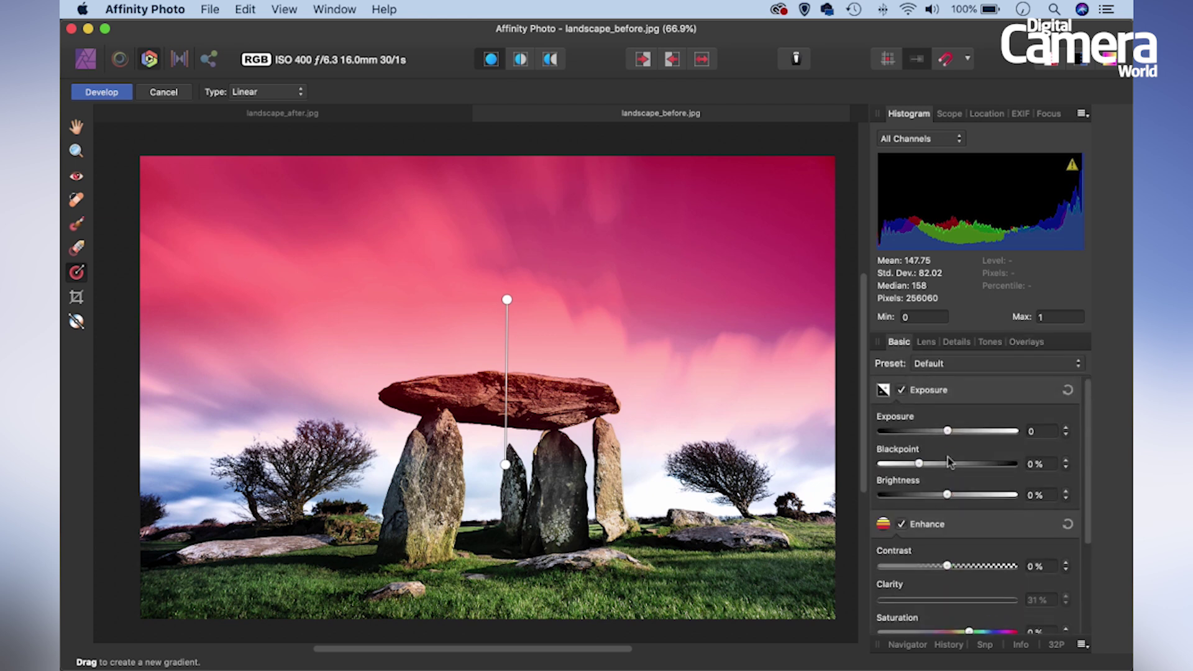
{"action": "left_click_drag", "start_coordinate": [947, 433], "coordinate": [932, 436]}
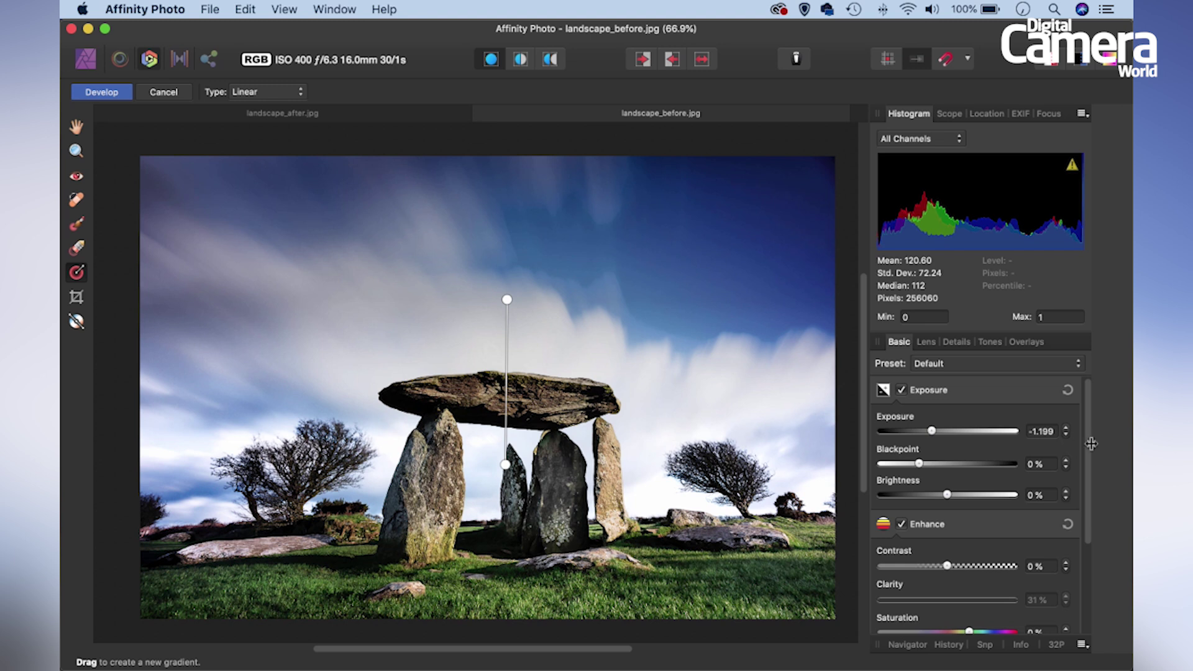
Set the gradient overlay's Contrast to 12% and Saturation to 5%.
{"action": "scroll", "coordinate": [1088, 444], "scroll_direction": "down", "scroll_amount": 1}
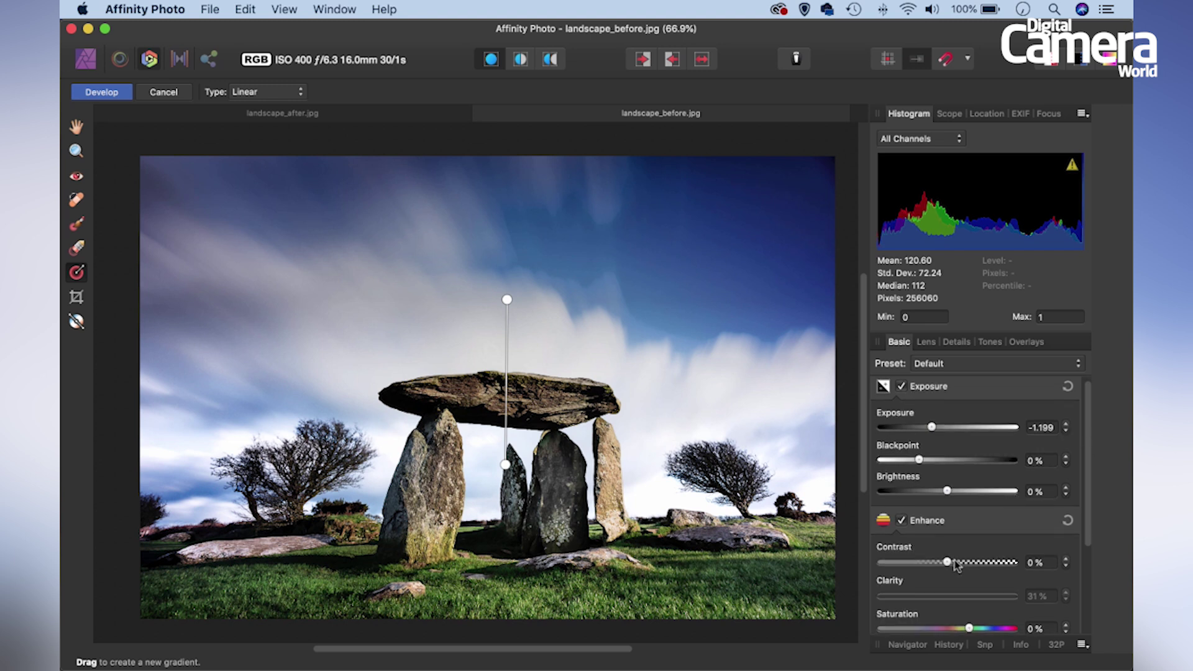
{"action": "left_click_drag", "start_coordinate": [950, 563], "coordinate": [964, 562]}
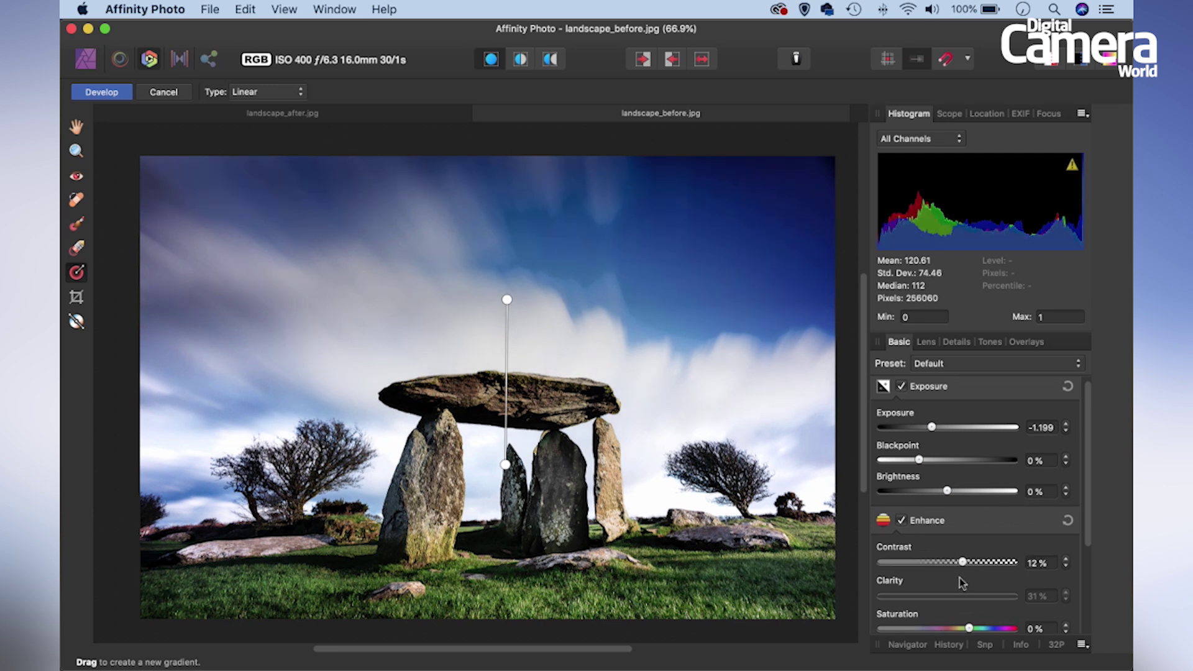
{"action": "scroll", "coordinate": [1082, 509], "scroll_direction": "down", "scroll_amount": 3}
{"action": "mouse_move", "coordinate": [977, 587]}
{"action": "left_mouse_down"}
{"action": "mouse_move", "coordinate": [964, 588]}
{"action": "mouse_move", "coordinate": [973, 591]}
{"action": "left_mouse_up"}
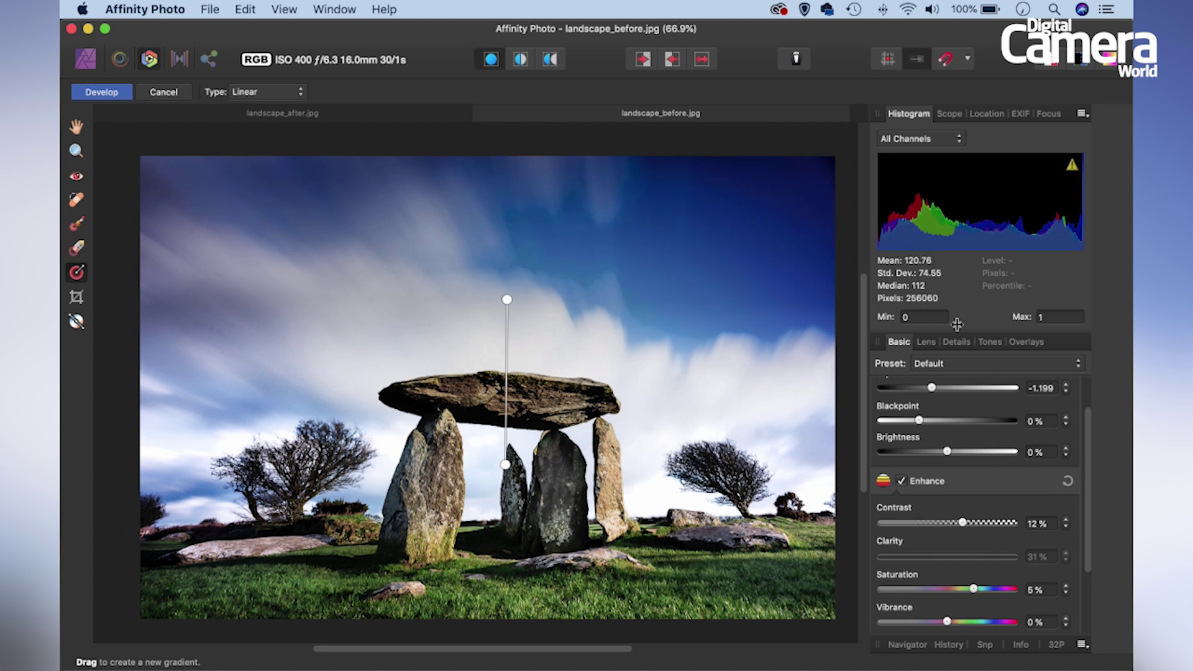
Apply the Develop adjustments to the photo and duplicate the Background layer.
{"action": "left_click", "coordinate": [1023, 343]}
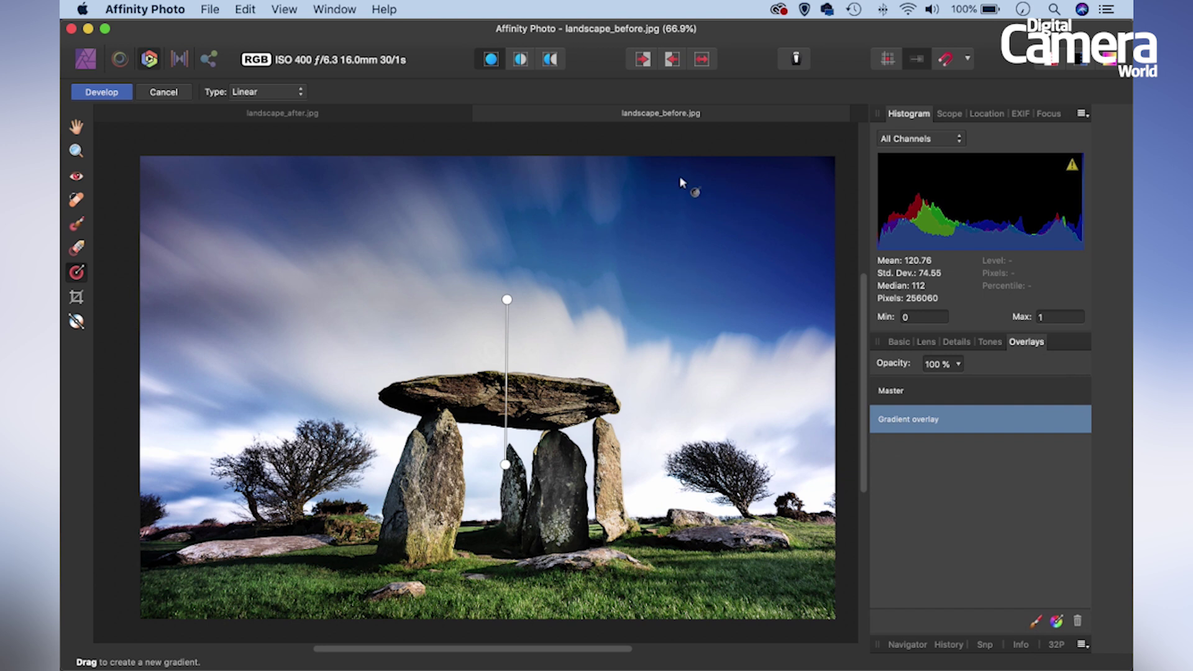
{"action": "left_click", "coordinate": [97, 95]}
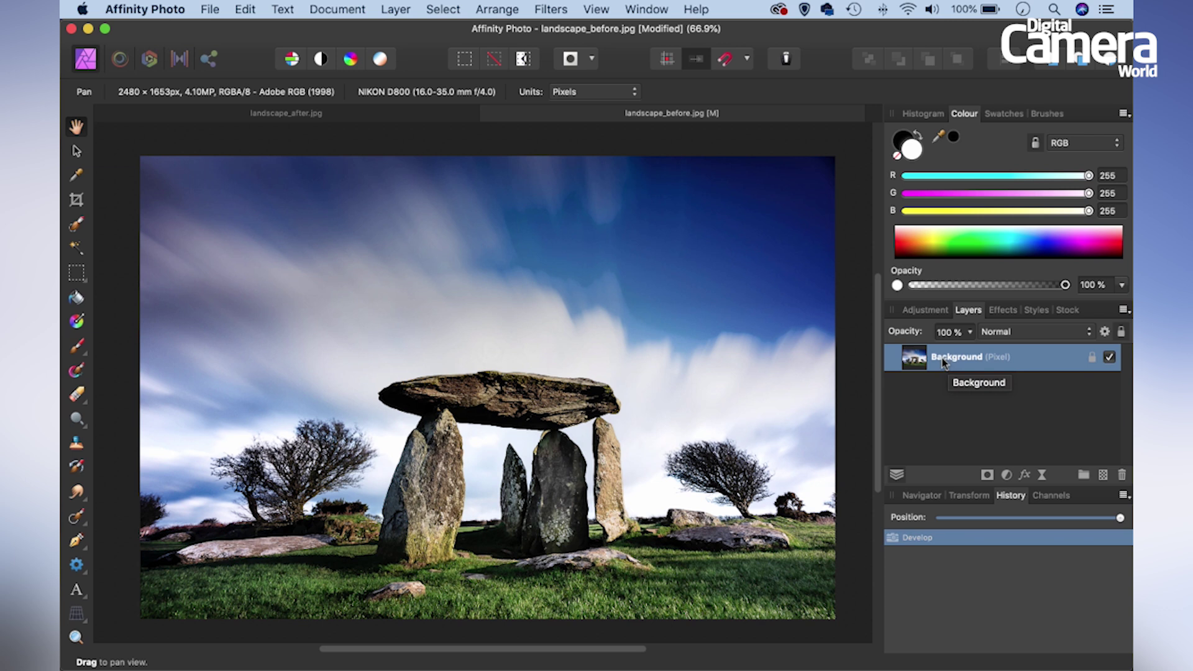
{"action": "key", "text": "super+j"}
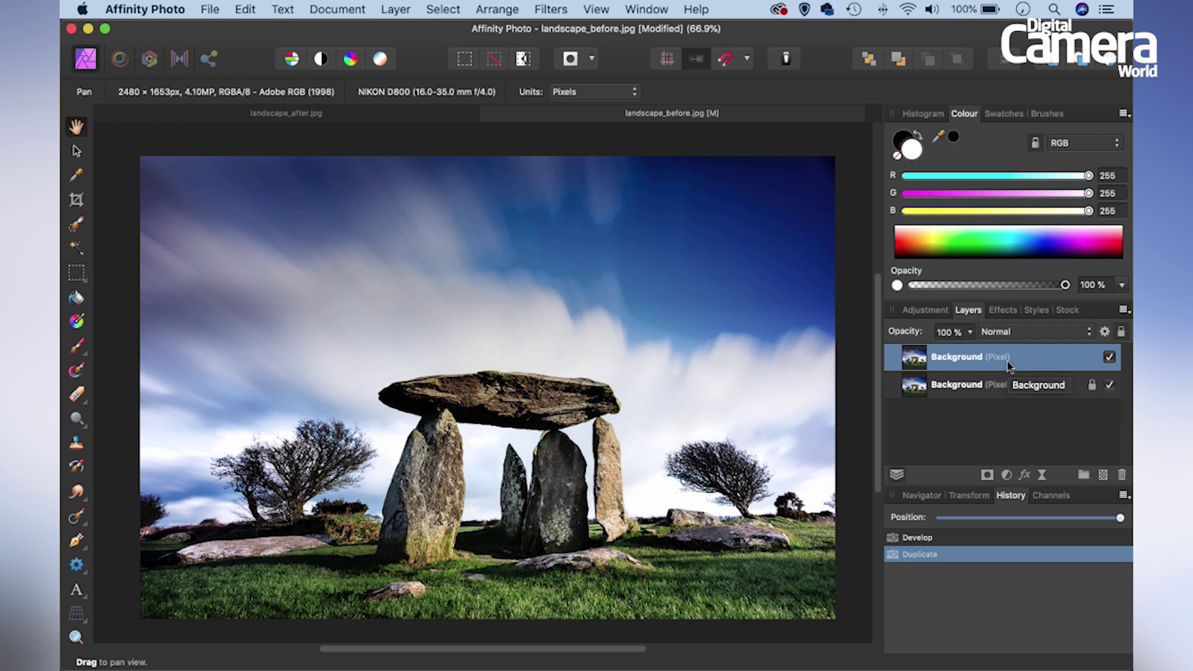
Set up the Dodge Brush Tool for the stones with Tonal Range Highlights and a brush width of about 196 px.
{"action": "left_click", "coordinate": [77, 421]}
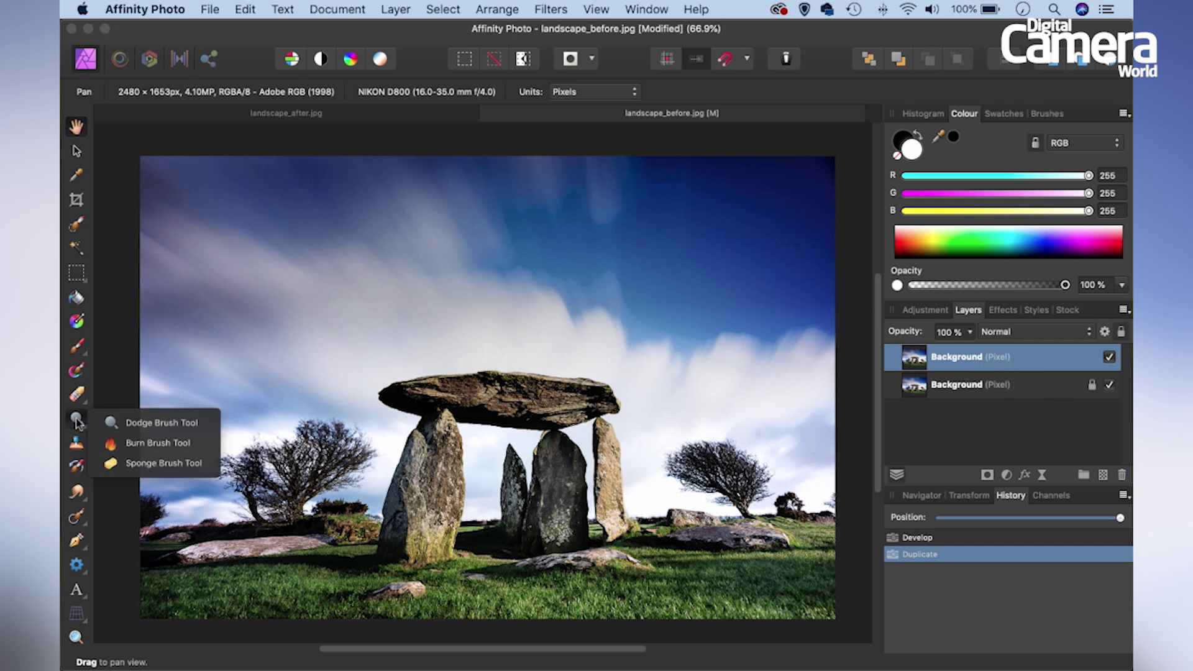
{"action": "left_click", "coordinate": [154, 421]}
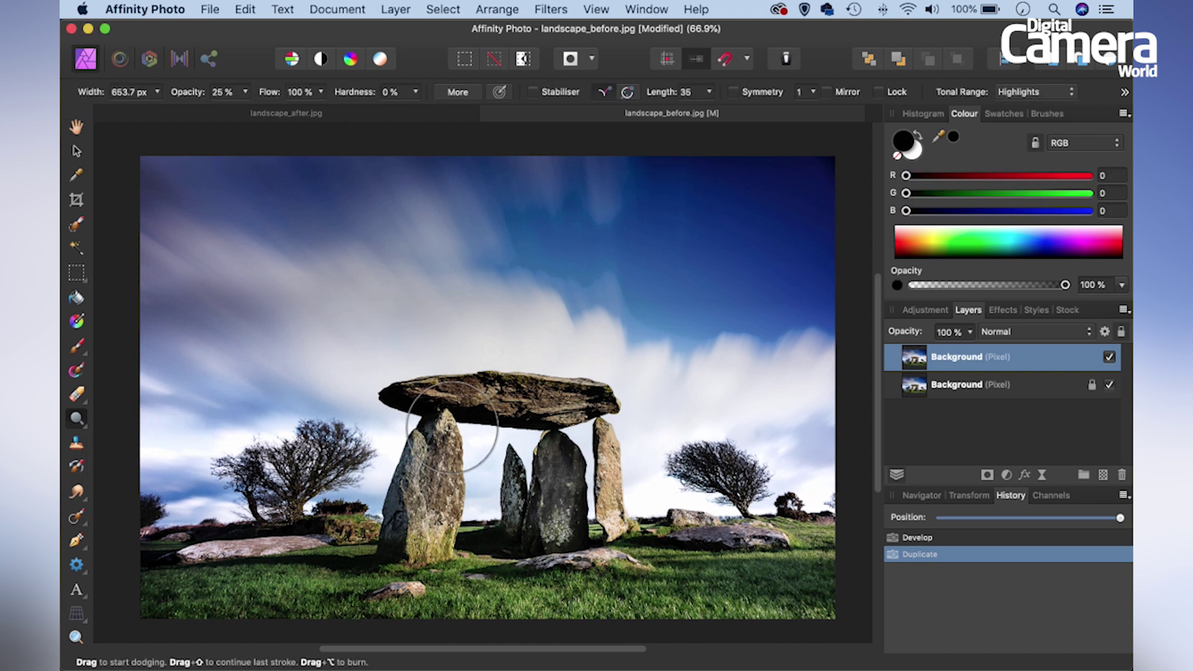
{"action": "key", "text": "super+equal"}
{"action": "key", "text": "super+equal"}
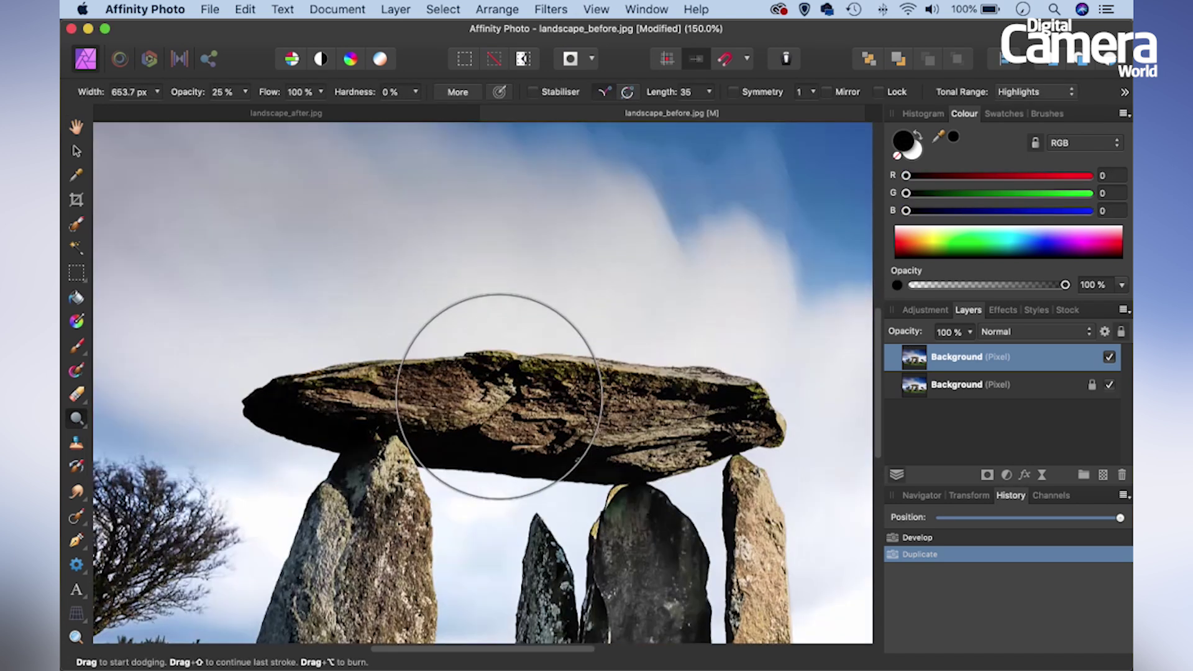
{"action": "mouse_move", "coordinate": [506, 407]}
{"action": "left_mouse_down"}
{"action": "mouse_move", "coordinate": [505, 332]}
{"action": "mouse_move", "coordinate": [483, 259]}
{"action": "left_mouse_up"}
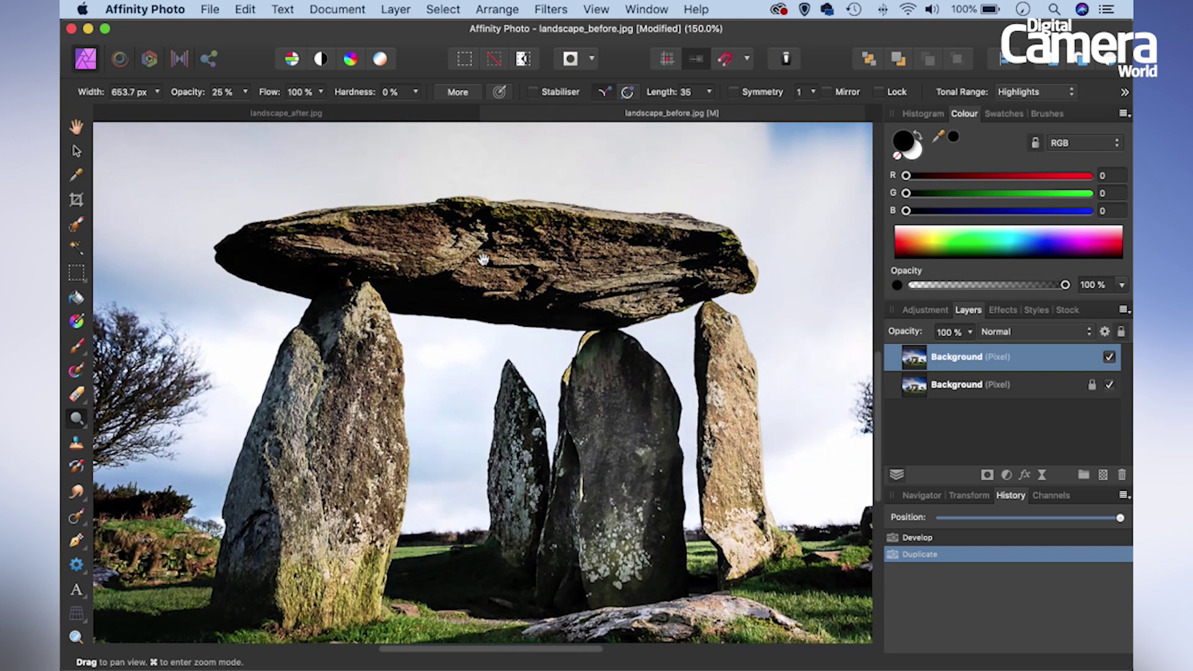
{"action": "key", "text": "bracketleft"}
{"action": "key", "text": "bracketleft"}
{"action": "key", "text": "bracketleft"}
{"action": "key", "text": "bracketleft"}
{"action": "key", "text": "bracketleft"}
{"action": "key", "text": "bracketleft"}
{"action": "key", "text": "bracketleft"}
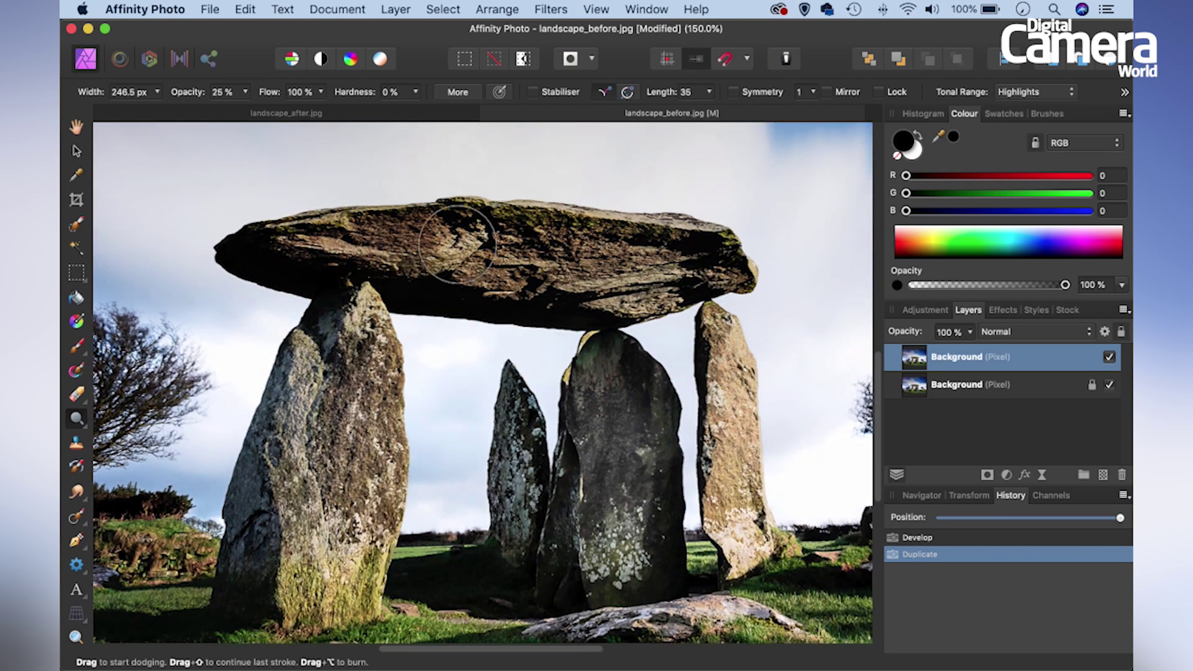
{"action": "key", "text": "bracketright"}
{"action": "key", "text": "bracketright"}
{"action": "key", "text": "bracketleft"}
{"action": "key", "text": "bracketleft"}
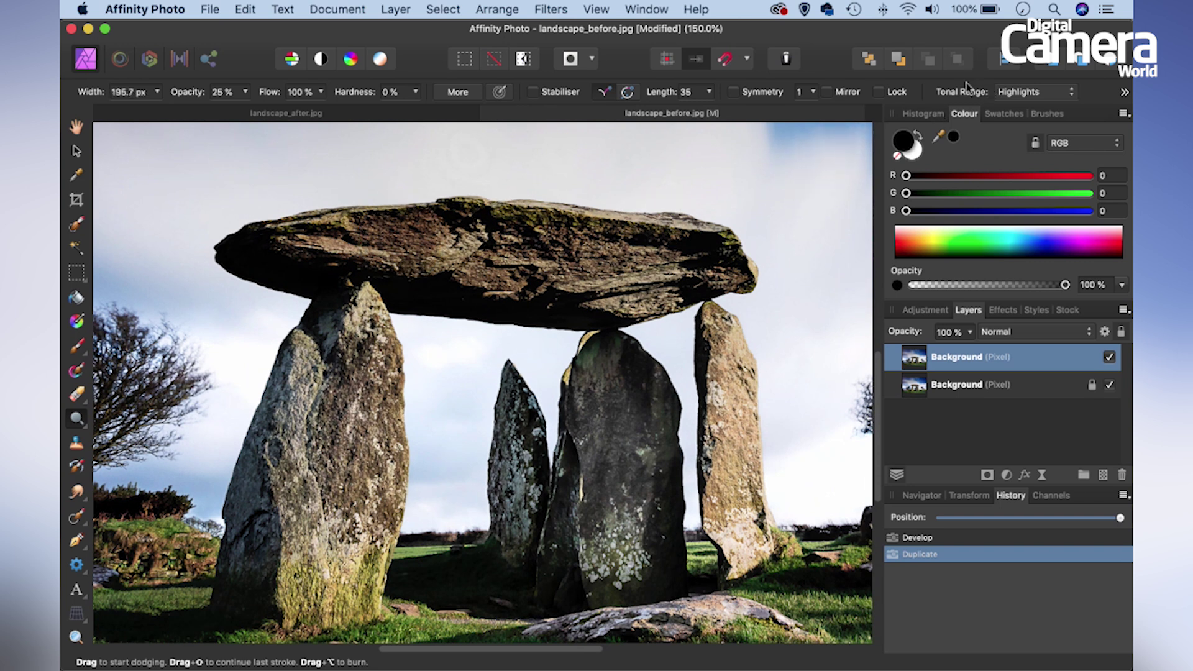
{"action": "left_click", "coordinate": [1015, 93]}
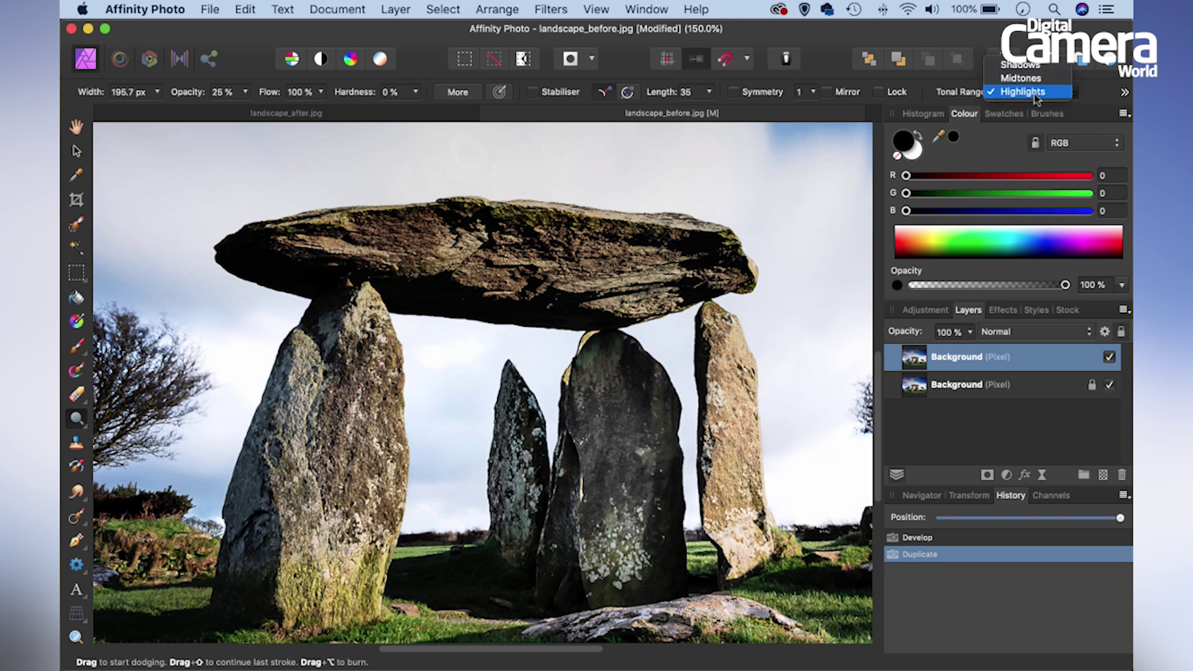
{"action": "left_click", "coordinate": [1042, 91]}
Dodge the highlights across the capstone with a smaller brush, varying the brush size to suit the rock detail.
{"action": "key", "text": "bracketleft"}
{"action": "key", "text": "bracketleft"}
{"action": "key", "text": "bracketleft"}
{"action": "key", "text": "bracketleft"}
{"action": "key", "text": "bracketleft"}
{"action": "mouse_move", "coordinate": [320, 237]}
{"action": "left_mouse_down"}
{"action": "mouse_move", "coordinate": [379, 253]}
{"action": "mouse_move", "coordinate": [326, 217]}
{"action": "mouse_move", "coordinate": [348, 222]}
{"action": "mouse_move", "coordinate": [313, 225]}
{"action": "left_mouse_up"}
{"action": "left_click_drag", "start_coordinate": [492, 256], "coordinate": [506, 257]}
{"action": "key", "text": "bracketleft"}
{"action": "mouse_move", "coordinate": [570, 275]}
{"action": "left_mouse_down"}
{"action": "mouse_move", "coordinate": [681, 285]}
{"action": "mouse_move", "coordinate": [593, 286]}
{"action": "mouse_move", "coordinate": [651, 294]}
{"action": "mouse_move", "coordinate": [615, 304]}
{"action": "left_mouse_up"}
{"action": "key", "text": "bracketright"}
{"action": "key", "text": "bracketleft"}
{"action": "key", "text": "bracketleft"}
{"action": "left_click_drag", "start_coordinate": [704, 233], "coordinate": [549, 215]}
{"action": "key", "text": "bracketright"}
{"action": "key", "text": "bracketright"}
{"action": "key", "text": "bracketright"}
{"action": "mouse_move", "coordinate": [468, 230]}
{"action": "left_mouse_down"}
{"action": "mouse_move", "coordinate": [433, 262]}
{"action": "mouse_move", "coordinate": [385, 263]}
{"action": "left_mouse_up"}
Dodge the highlights down the left upright stone and the small rear stone, varying the brush size to suit each stone.
{"action": "key", "text": "bracketright"}
{"action": "key", "text": "bracketright"}
{"action": "mouse_move", "coordinate": [316, 363]}
{"action": "left_mouse_down"}
{"action": "mouse_move", "coordinate": [294, 407]}
{"action": "mouse_move", "coordinate": [295, 511]}
{"action": "left_mouse_up"}
{"action": "key", "text": "bracketright"}
{"action": "key", "text": "bracketleft"}
{"action": "key", "text": "bracketleft"}
{"action": "key", "text": "bracketleft"}
{"action": "key", "text": "bracketleft"}
{"action": "key", "text": "bracketright"}
{"action": "key", "text": "bracketright"}
{"action": "key", "text": "bracketright"}
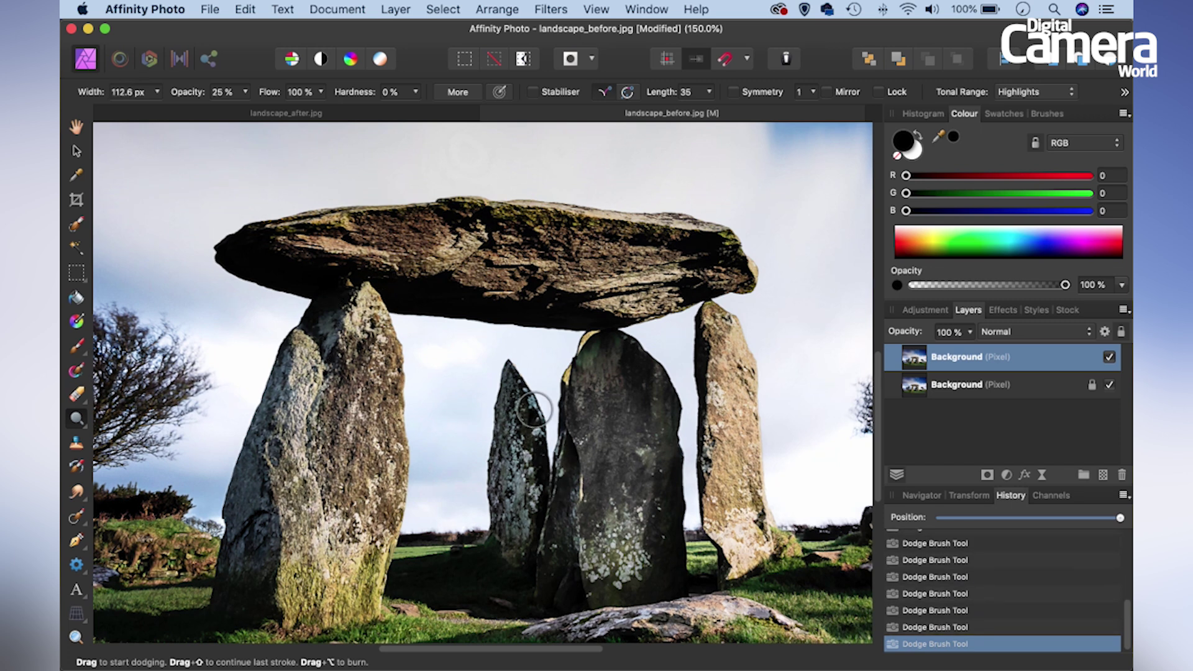
Dodge the lichen on the central upright stone, reduce the brush width to about 56 px, and compare with the duplicate layer hidden and shown.
{"action": "key", "text": "bracketright"}
{"action": "key", "text": "bracketright"}
{"action": "mouse_move", "coordinate": [582, 558]}
{"action": "left_mouse_down"}
{"action": "mouse_move", "coordinate": [627, 521]}
{"action": "mouse_move", "coordinate": [627, 558]}
{"action": "mouse_move", "coordinate": [628, 528]}
{"action": "left_mouse_up"}
{"action": "key", "text": "bracketleft"}
{"action": "key", "text": "bracketleft"}
{"action": "key", "text": "bracketleft"}
{"action": "key", "text": "bracketleft"}
{"action": "key", "text": "bracketleft"}
{"action": "key", "text": "bracketleft"}
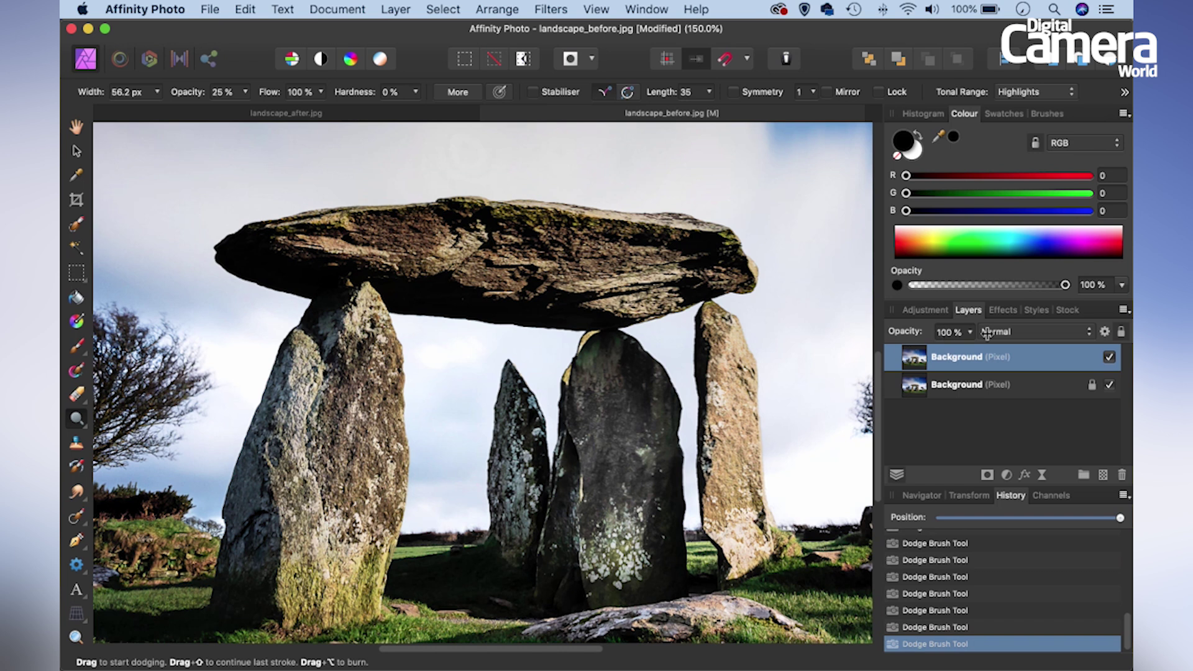
{"action": "left_click", "coordinate": [1108, 358]}
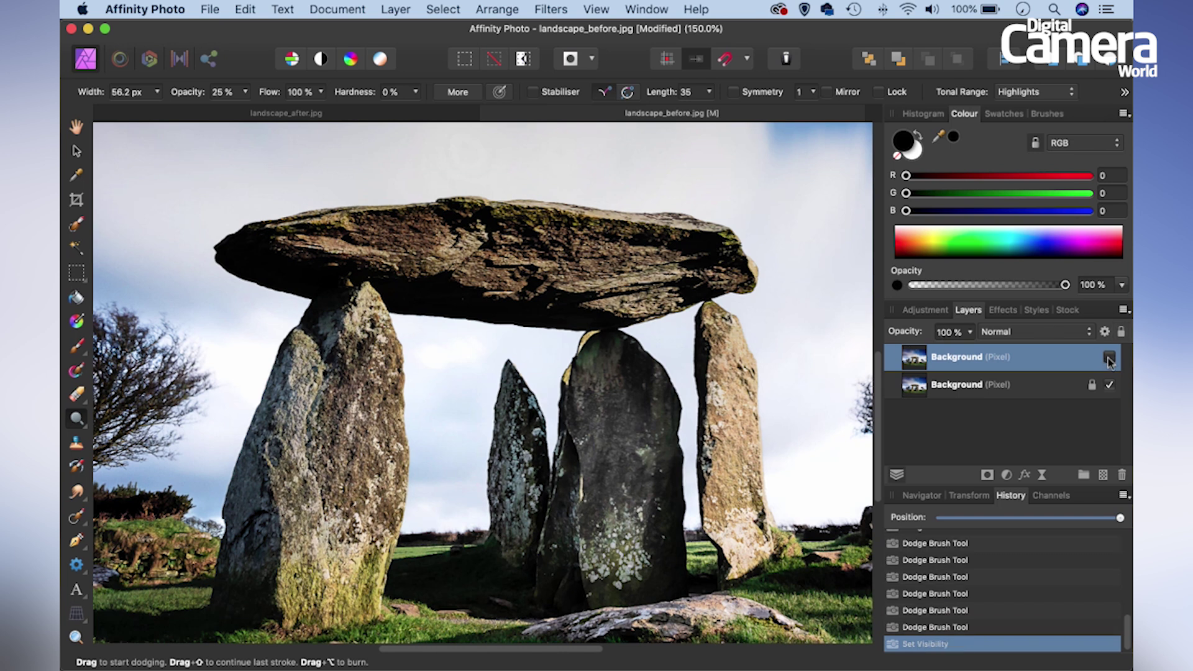
{"action": "left_click", "coordinate": [1108, 358]}
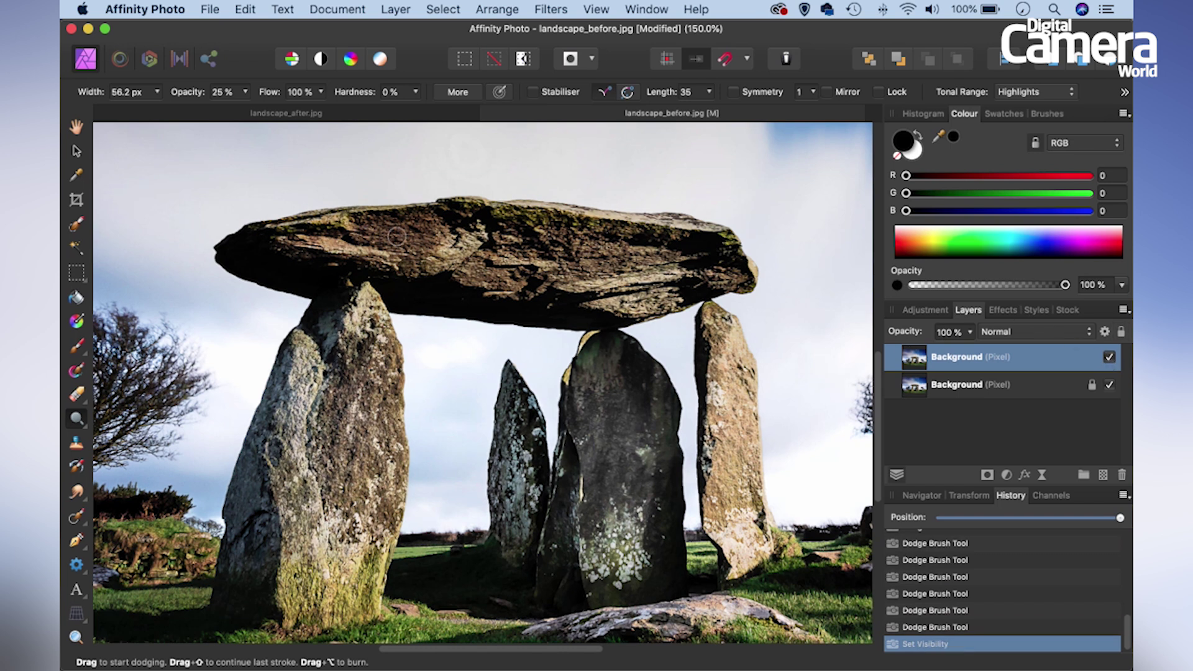
Set up the Burn Brush Tool with Tonal Range Shadows and a brush width of about 65 px.
{"action": "left_click", "coordinate": [70, 429]}
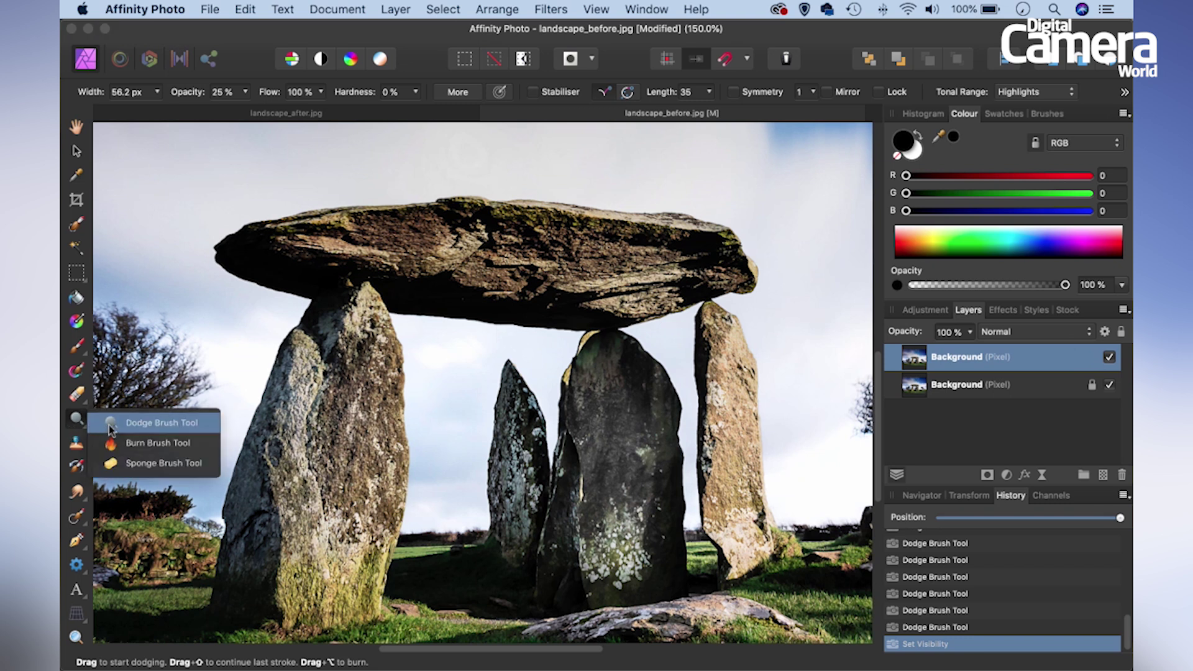
{"action": "left_click", "coordinate": [149, 442]}
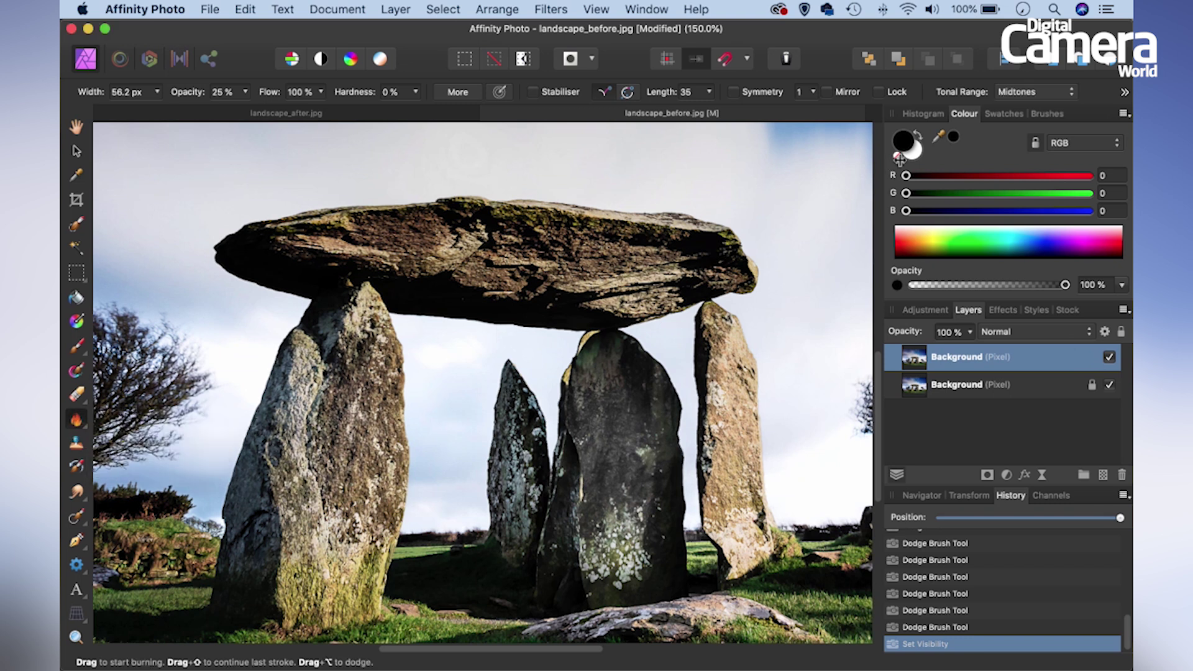
{"action": "left_click", "coordinate": [1031, 93]}
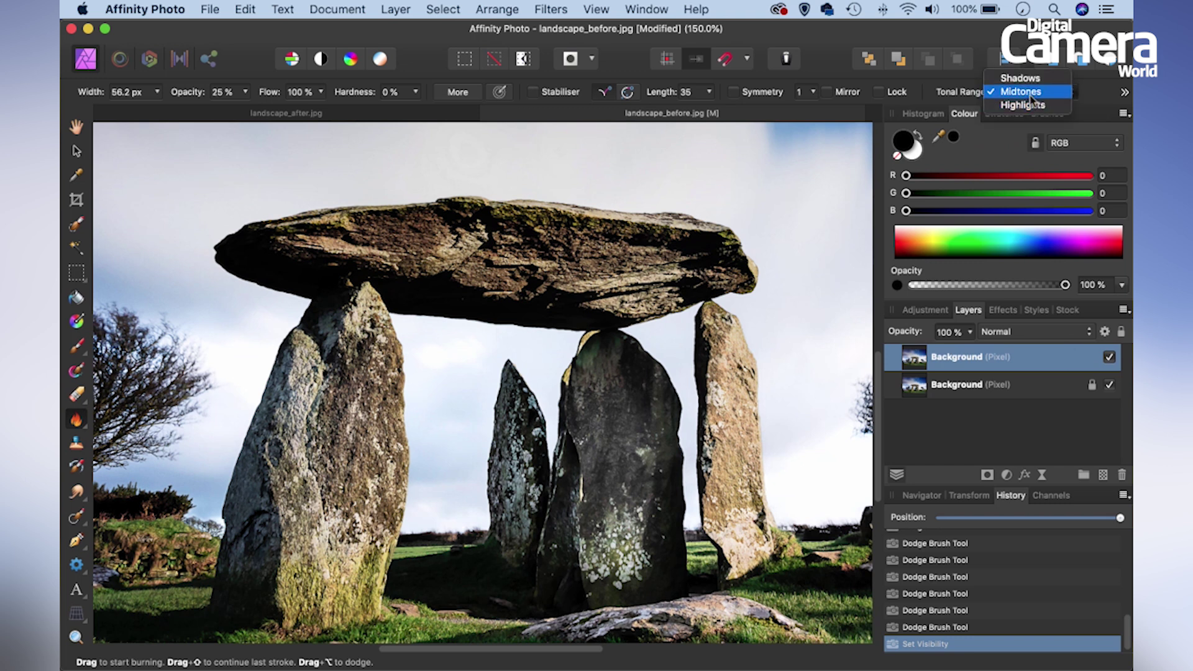
{"action": "left_click", "coordinate": [1032, 80]}
{"action": "key", "text": "bracketright"}
{"action": "key", "text": "bracketright"}
{"action": "key", "text": "bracketright"}
{"action": "key", "text": "bracketright"}
{"action": "key", "text": "bracketright"}
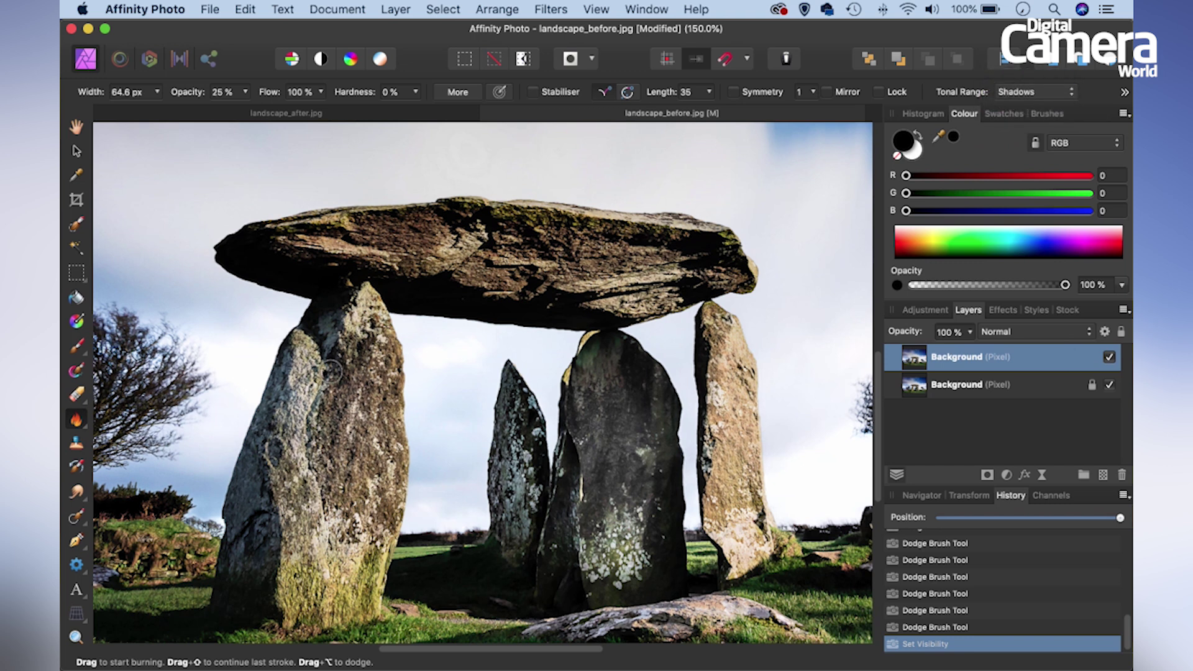
Burn the shadows on the face of the left upright stone with a slightly smaller brush.
{"action": "key", "text": "bracketleft"}
{"action": "key", "text": "bracketleft"}
{"action": "mouse_move", "coordinate": [312, 438]}
{"action": "left_mouse_down"}
{"action": "mouse_move", "coordinate": [308, 464]}
{"action": "mouse_move", "coordinate": [330, 498]}
{"action": "left_mouse_up"}
{"action": "key", "text": "bracketleft"}
{"action": "left_click", "coordinate": [321, 404]}
Burn the shadows in the cracks along the capstone, varying the brush width between about 56 and 113 px.
{"action": "key", "text": "bracketleft"}
{"action": "left_click_drag", "start_coordinate": [503, 243], "coordinate": [518, 248]}
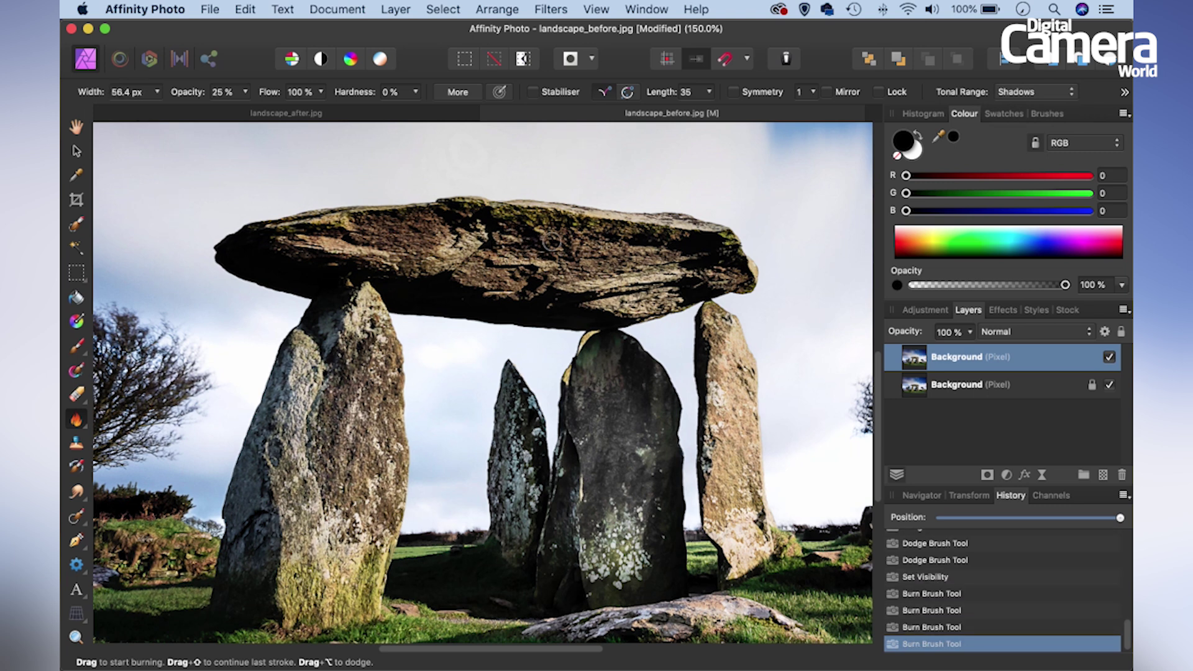
{"action": "mouse_move", "coordinate": [606, 238]}
{"action": "left_mouse_down"}
{"action": "mouse_move", "coordinate": [637, 243]}
{"action": "mouse_move", "coordinate": [665, 268]}
{"action": "mouse_move", "coordinate": [612, 273]}
{"action": "left_mouse_up"}
{"action": "key", "text": "bracketright"}
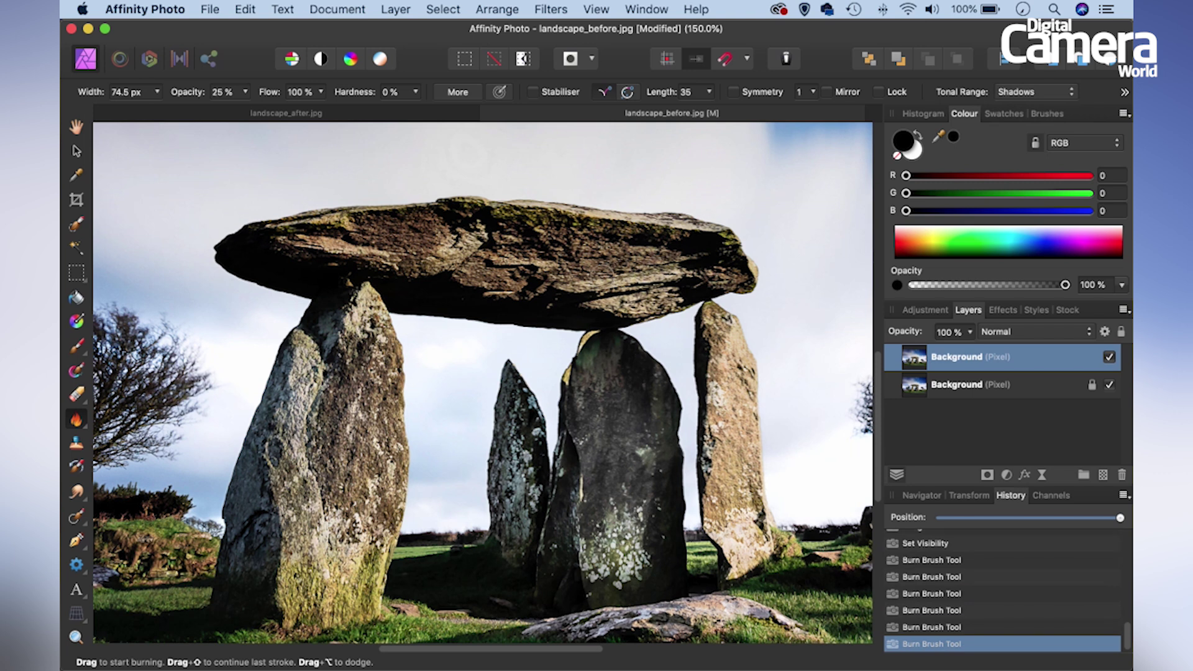
{"action": "left_click", "coordinate": [605, 282]}
{"action": "key", "text": "bracketright"}
{"action": "key", "text": "bracketright"}
{"action": "key", "text": "bracketright"}
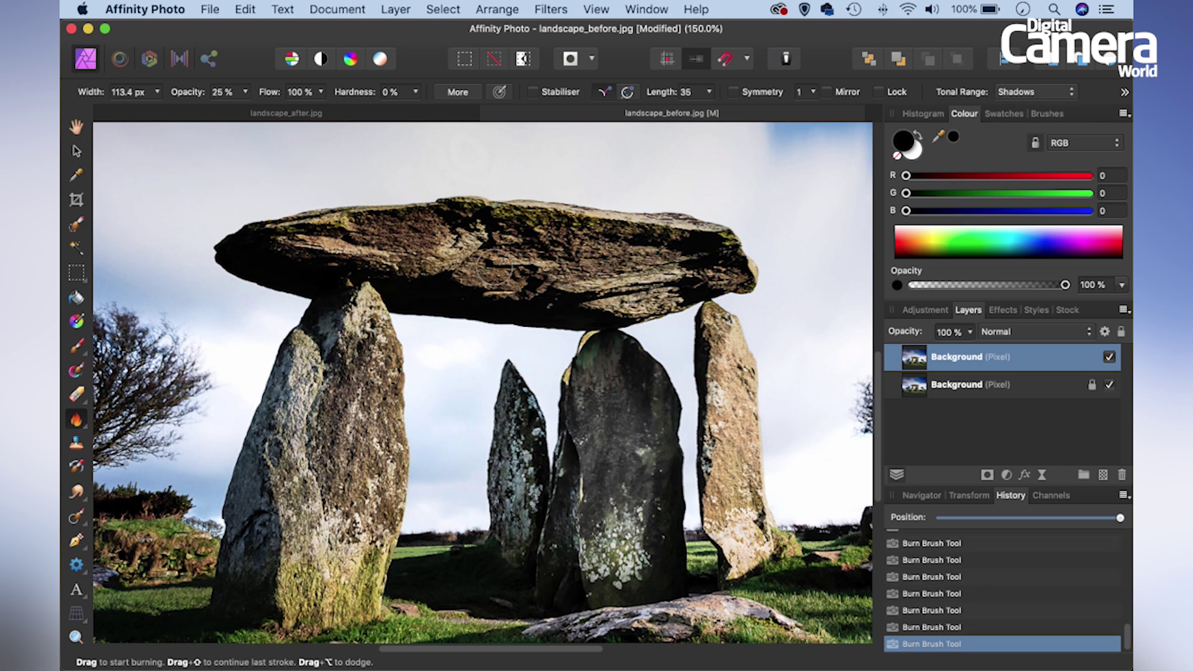
{"action": "key", "text": "bracketleft"}
{"action": "key", "text": "bracketright"}
{"action": "key", "text": "bracketleft"}
{"action": "key", "text": "bracketleft"}
{"action": "key", "text": "bracketleft"}
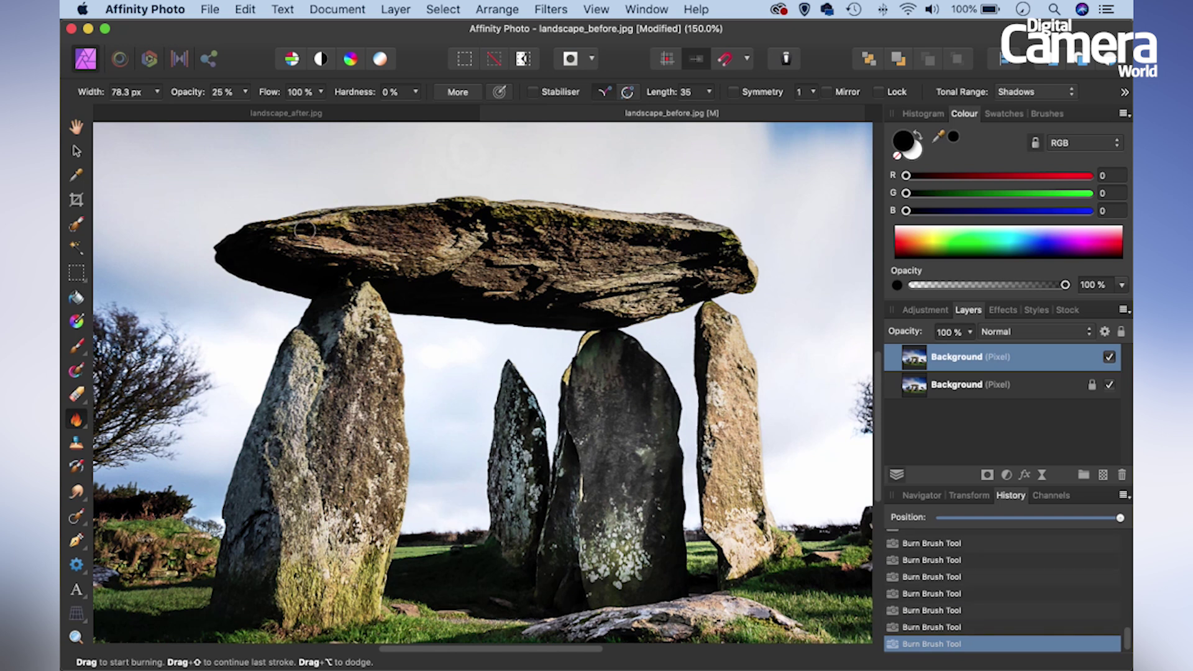
Burn the shadows on the central and right uprights and the capstone's underside with larger brush widths of about 109 to 186 px.
{"action": "key", "text": "bracketright"}
{"action": "key", "text": "bracketright"}
{"action": "key", "text": "bracketright"}
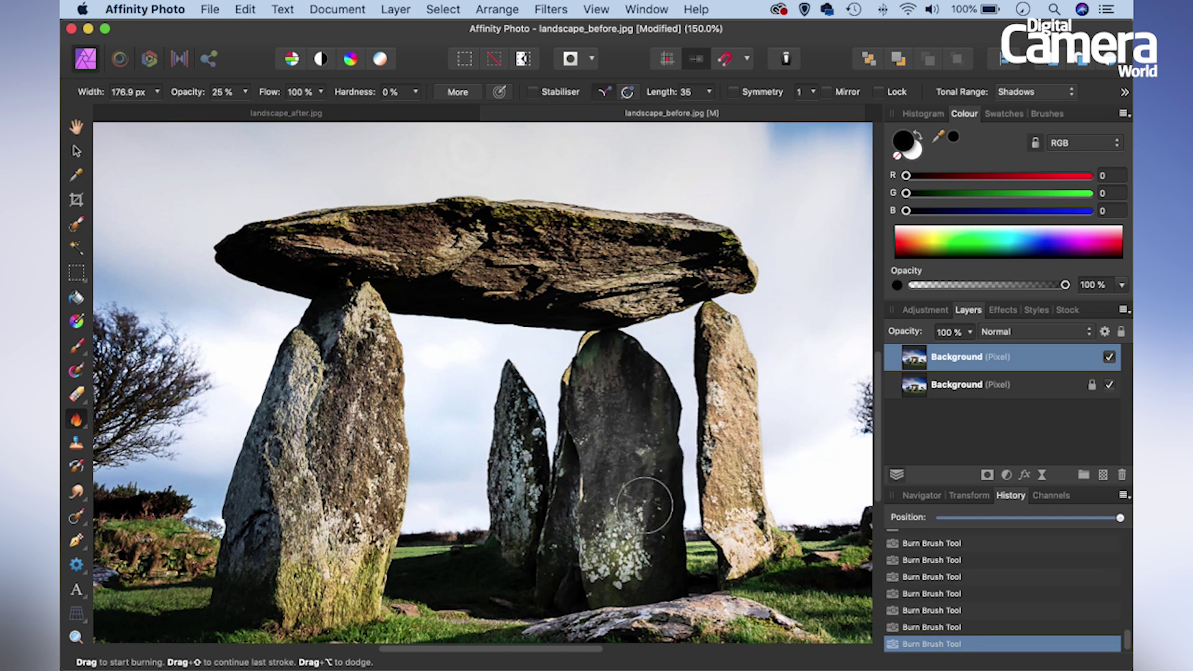
{"action": "key", "text": "bracketleft"}
{"action": "key", "text": "bracketleft"}
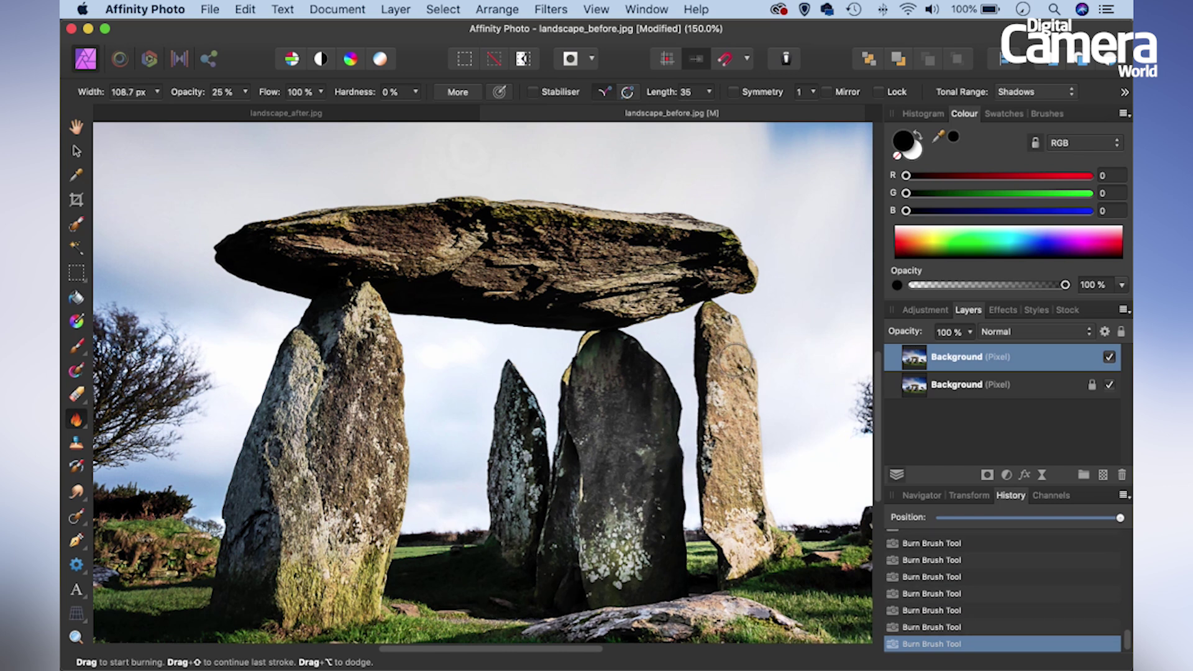
{"action": "key", "text": "bracketright"}
{"action": "key", "text": "bracketright"}
{"action": "key", "text": "bracketright"}
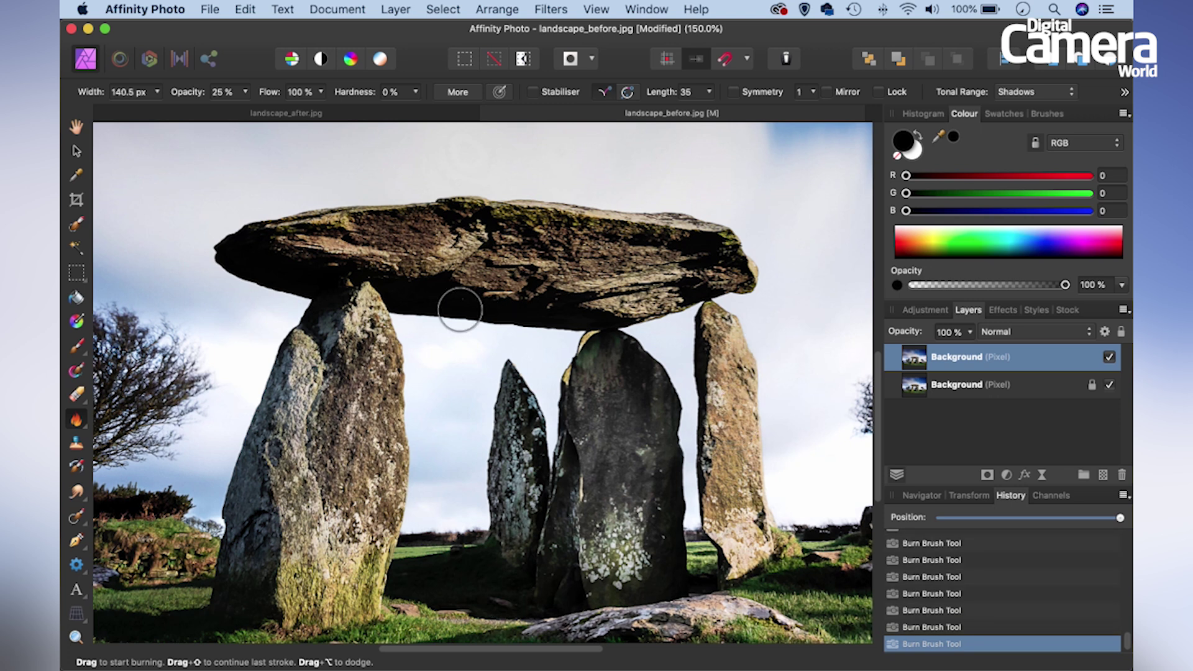
{"action": "key", "text": "bracketleft"}
{"action": "key", "text": "bracketright"}
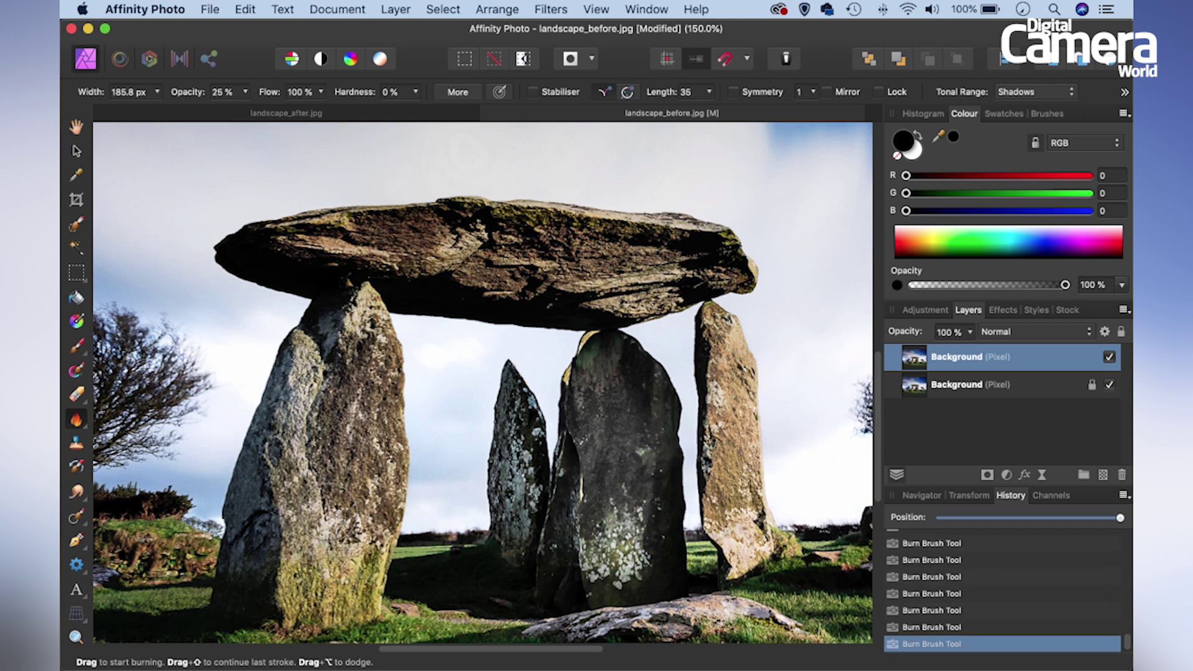
Compare the photo with the duplicate layer hidden and shown, and check the whole scene for distracting elements at the edges.
{"action": "left_click", "coordinate": [1109, 358]}
{"action": "left_click", "coordinate": [1109, 358]}
{"action": "key", "text": "super+1"}
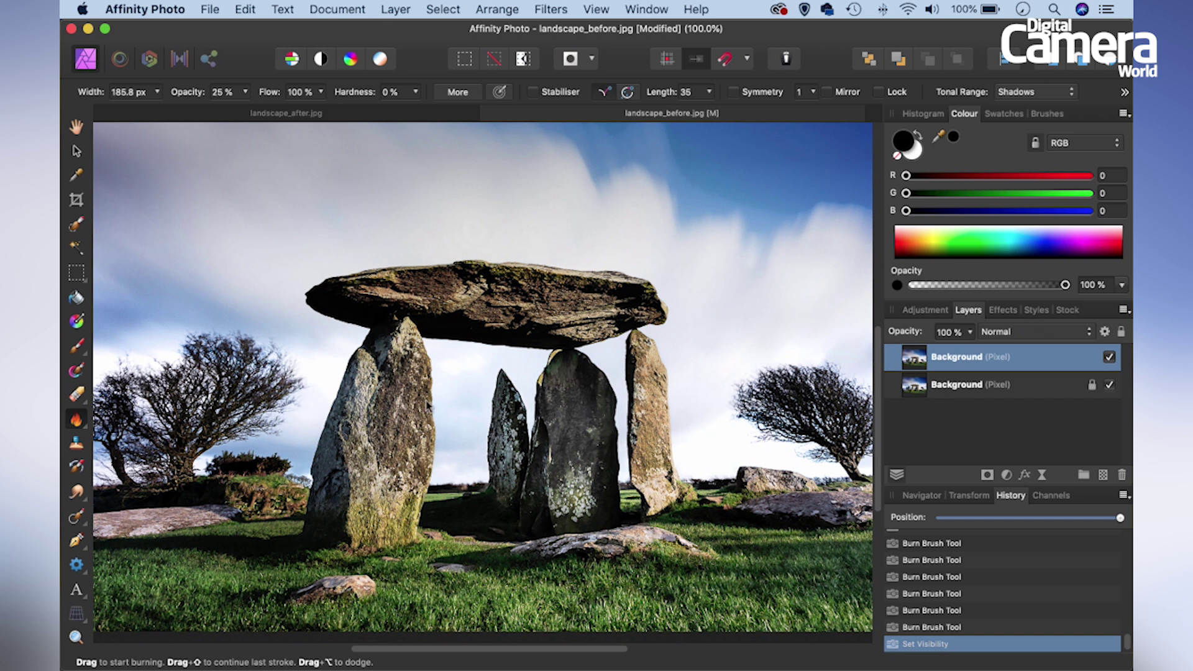
{"action": "key", "text": "super+minus"}
{"action": "left_click_drag", "start_coordinate": [233, 424], "coordinate": [301, 420]}
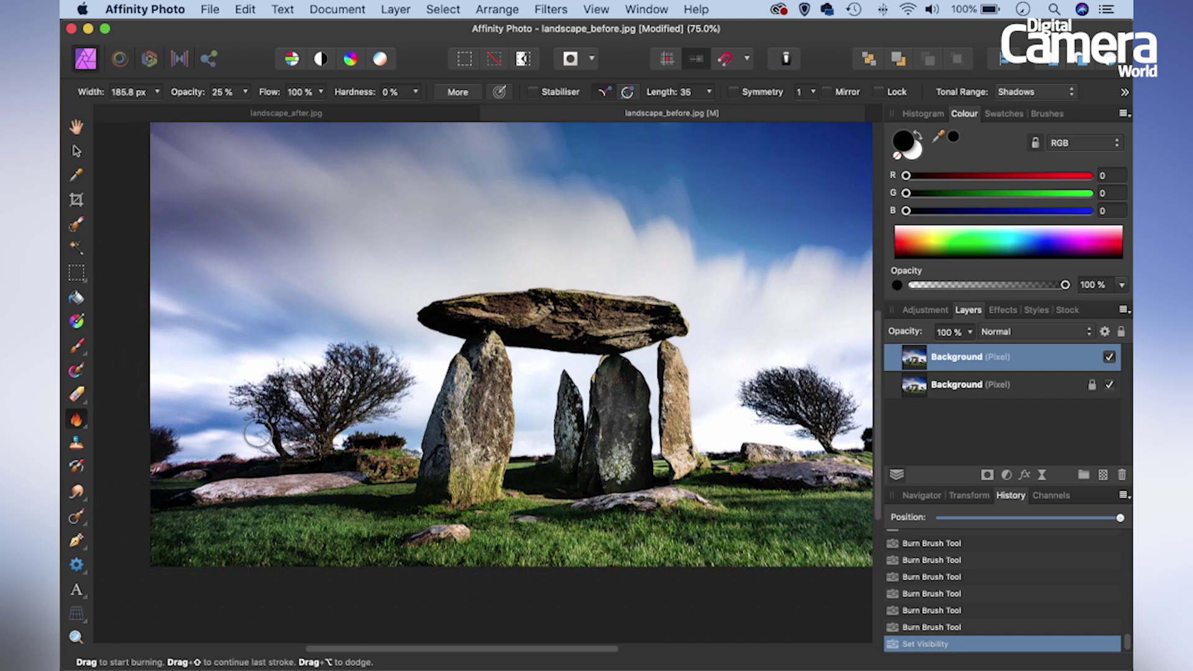
{"action": "left_click_drag", "start_coordinate": [680, 431], "coordinate": [645, 427]}
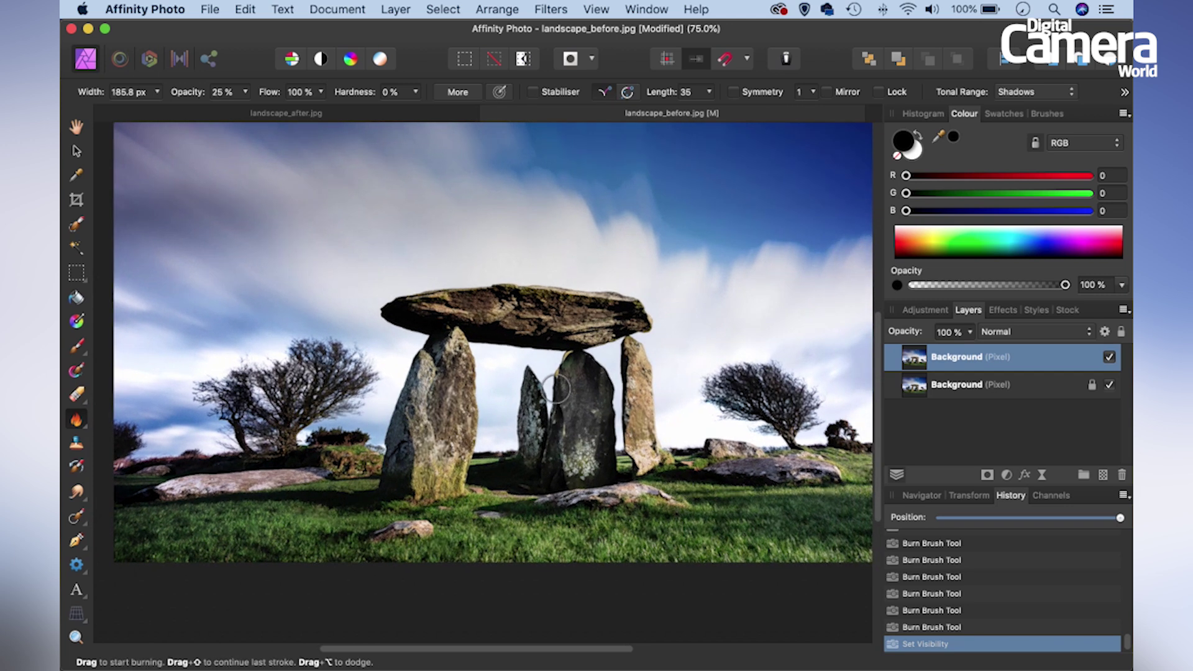
{"action": "left_click_drag", "start_coordinate": [740, 397], "coordinate": [675, 388]}
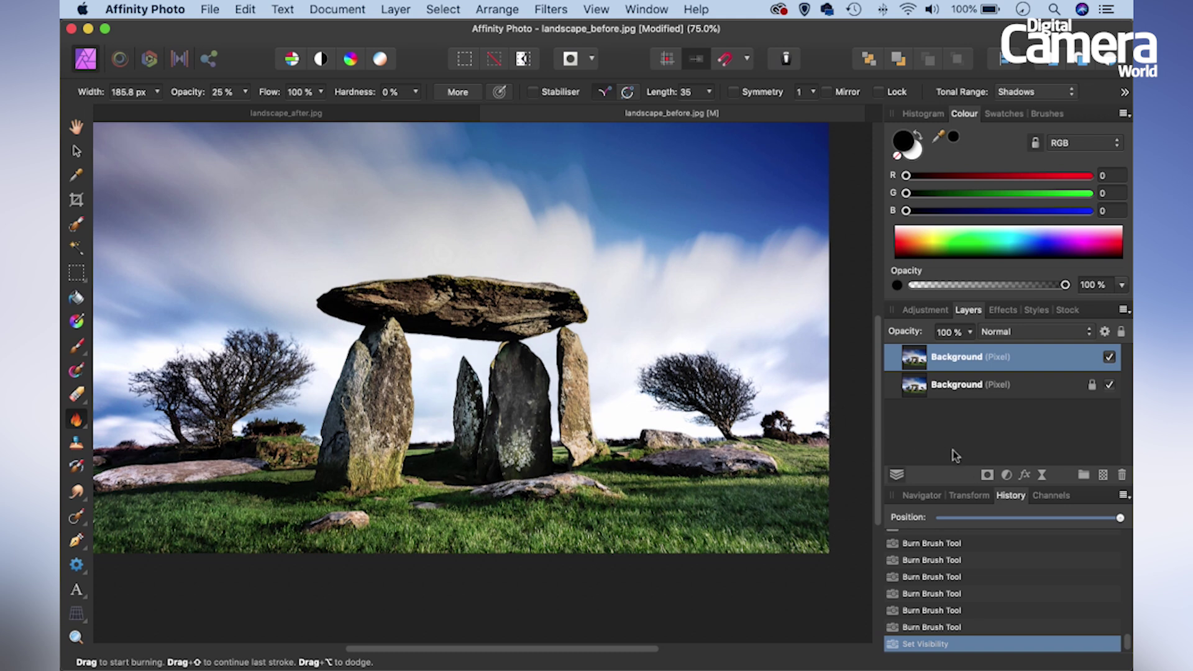
Add an empty pixel layer above the photo and set up the Inpainting Brush Tool to sample Current Layer & Below.
{"action": "left_click", "coordinate": [1103, 476]}
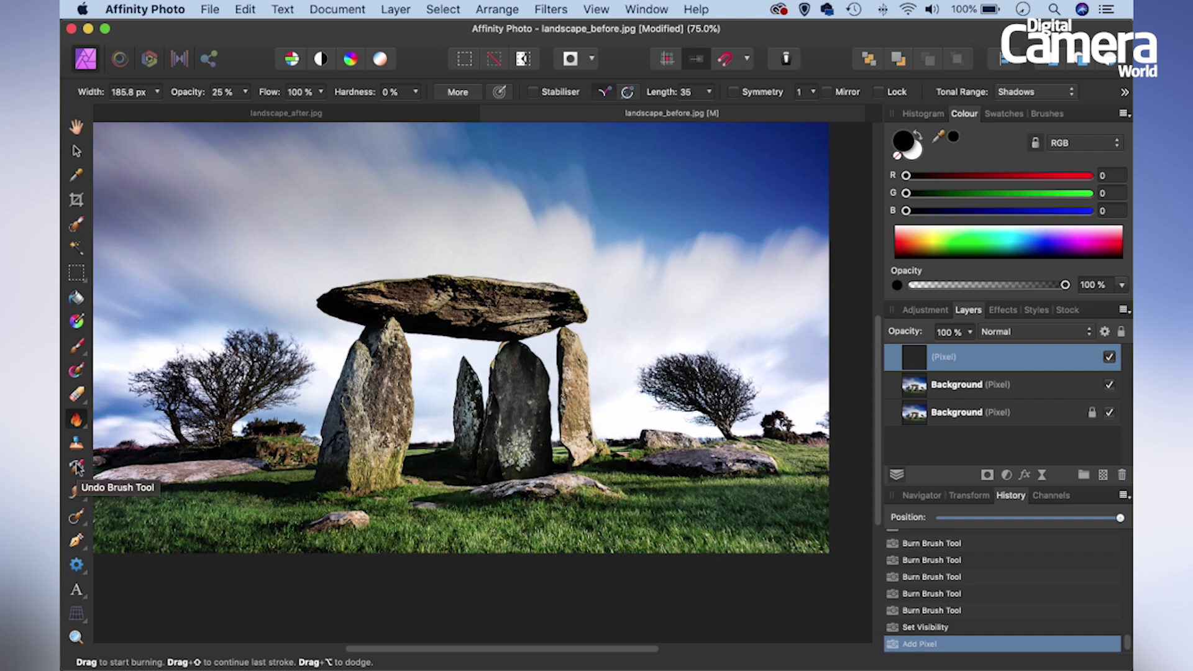
{"action": "left_click", "coordinate": [75, 517]}
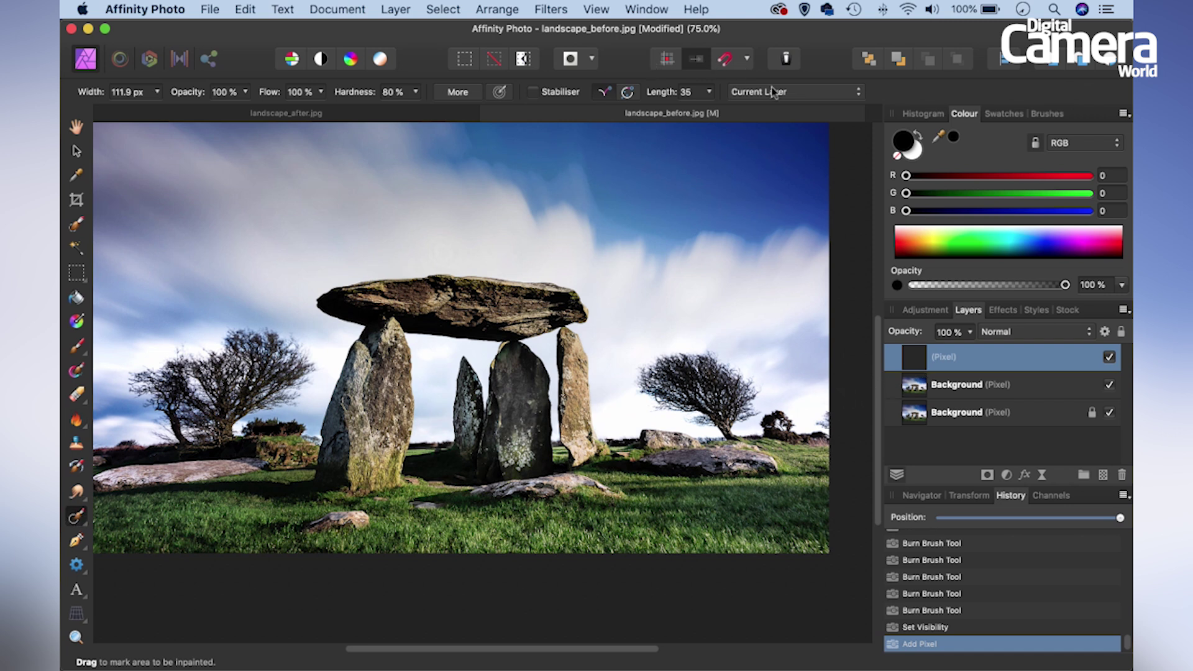
{"action": "left_click", "coordinate": [794, 95]}
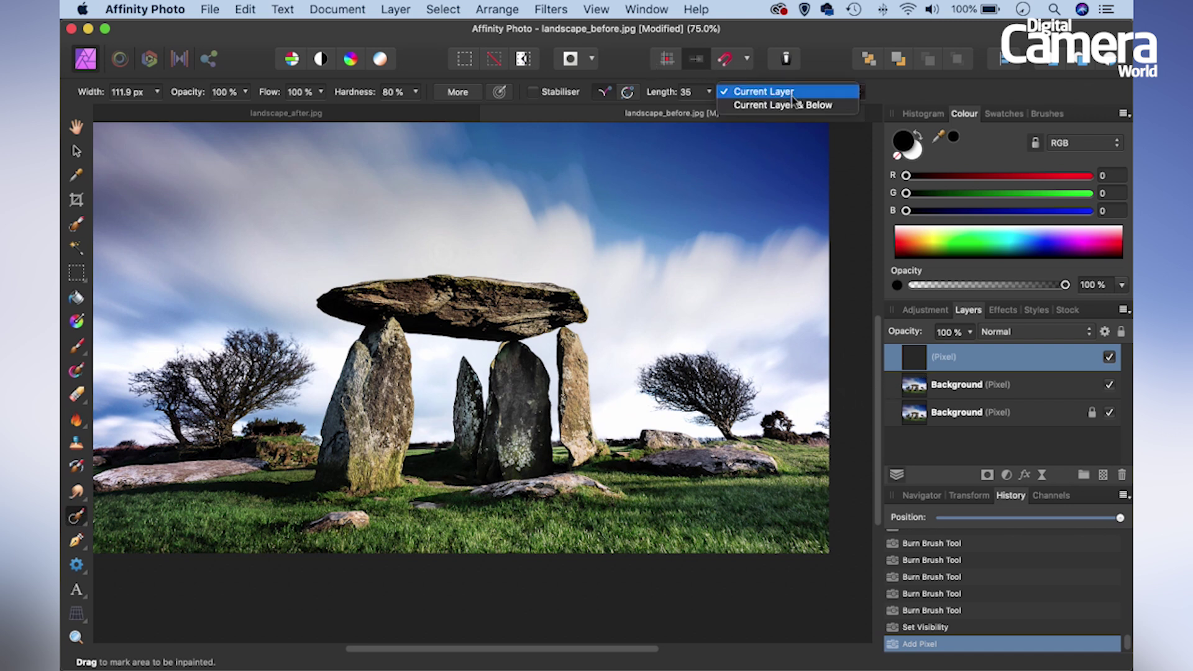
{"action": "left_click", "coordinate": [800, 106]}
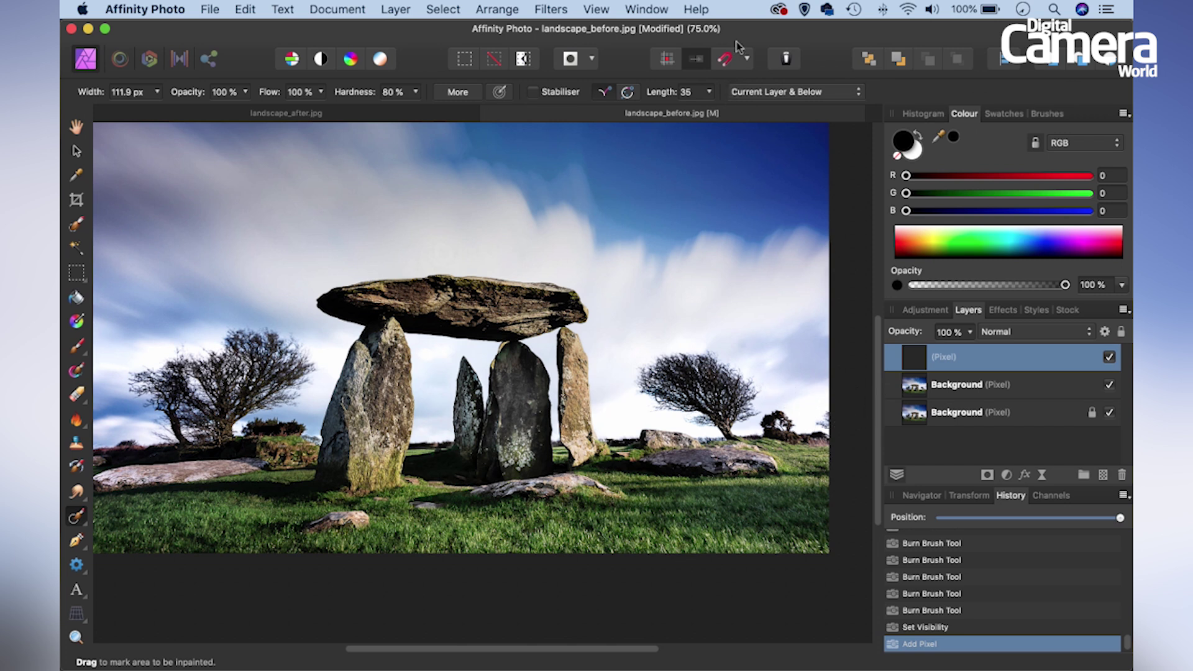
Inpaint the cut-off tree at the photo's right edge with a smaller brush.
{"action": "key", "text": "super+equal"}
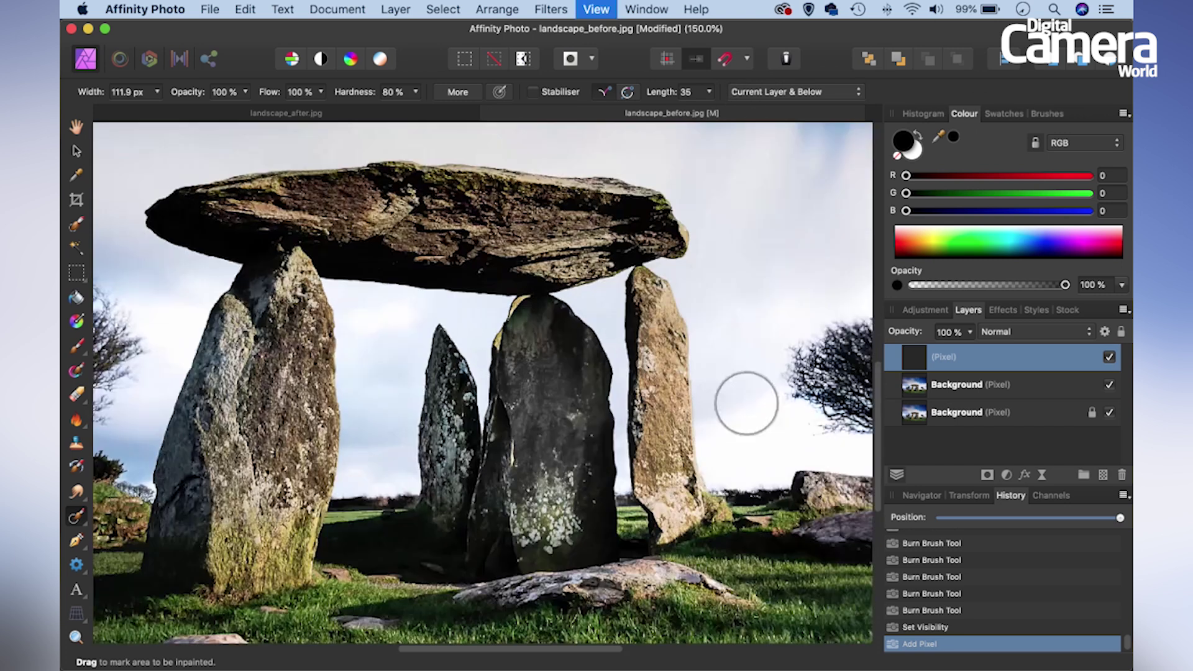
{"action": "left_click_drag", "start_coordinate": [746, 404], "coordinate": [322, 391]}
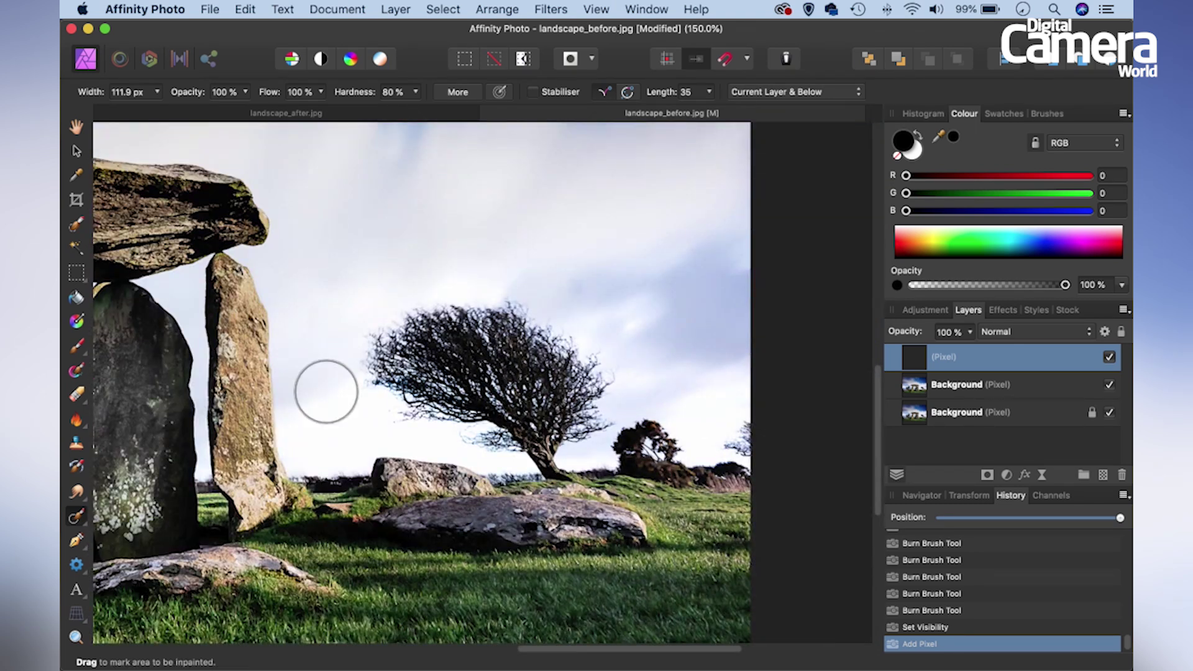
{"action": "key", "text": "super+equal"}
{"action": "left_click_drag", "start_coordinate": [666, 407], "coordinate": [393, 309]}
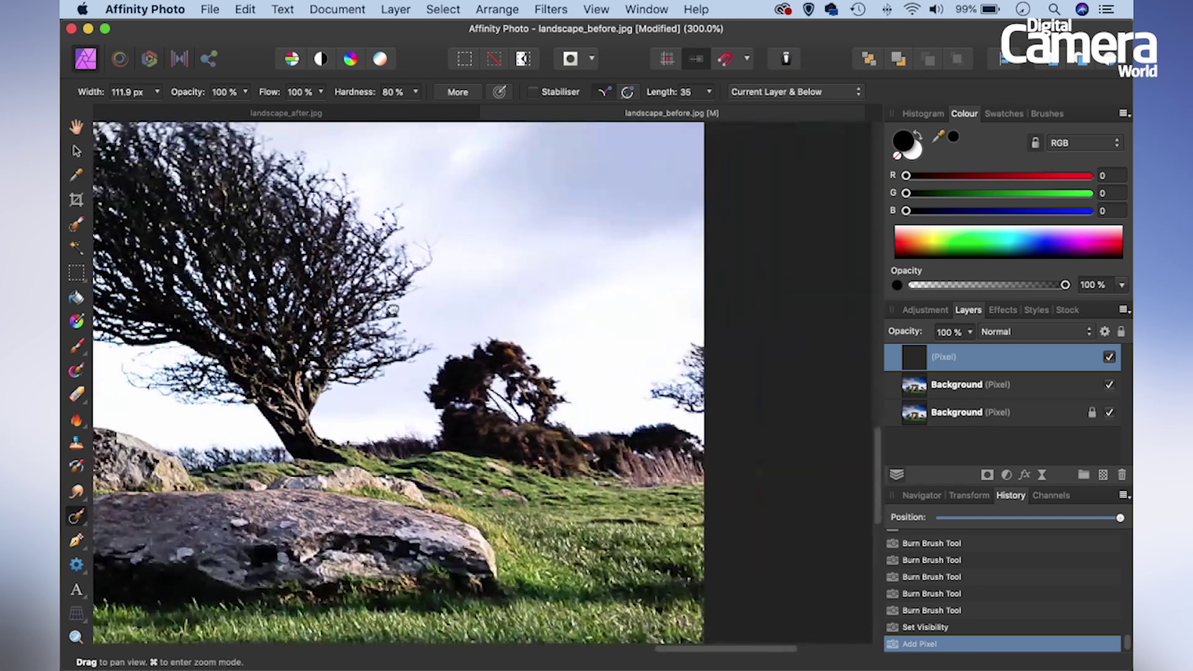
{"action": "key", "text": "bracketleft"}
{"action": "key", "text": "bracketleft"}
{"action": "key", "text": "bracketleft"}
{"action": "mouse_move", "coordinate": [663, 383]}
{"action": "left_mouse_down"}
{"action": "mouse_move", "coordinate": [701, 398]}
{"action": "mouse_move", "coordinate": [673, 389]}
{"action": "mouse_move", "coordinate": [694, 354]}
{"action": "left_mouse_up"}
{"action": "key", "text": "bracketleft"}
{"action": "left_click", "coordinate": [645, 404]}
Inpaint the dark bush on the horizon beside the right-hand windswept tree, adjusting the brush size.
{"action": "key", "text": "bracketright"}
{"action": "key", "text": "bracketright"}
{"action": "key", "text": "bracketleft"}
{"action": "mouse_move", "coordinate": [453, 384]}
{"action": "left_mouse_down"}
{"action": "mouse_move", "coordinate": [438, 386]}
{"action": "mouse_move", "coordinate": [550, 404]}
{"action": "mouse_move", "coordinate": [543, 384]}
{"action": "mouse_move", "coordinate": [479, 359]}
{"action": "mouse_move", "coordinate": [461, 371]}
{"action": "left_mouse_up"}
{"action": "key", "text": "bracketleft"}
Inpaint the cut-off tree at the photo's left edge with a brush width of about 36 px.
{"action": "key", "text": "space"}
{"action": "left_click_drag", "start_coordinate": [264, 392], "coordinate": [448, 384]}
{"action": "left_click_drag", "start_coordinate": [219, 387], "coordinate": [664, 345]}
{"action": "left_click_drag", "start_coordinate": [369, 330], "coordinate": [802, 364]}
{"action": "left_click_drag", "start_coordinate": [460, 373], "coordinate": [751, 382]}
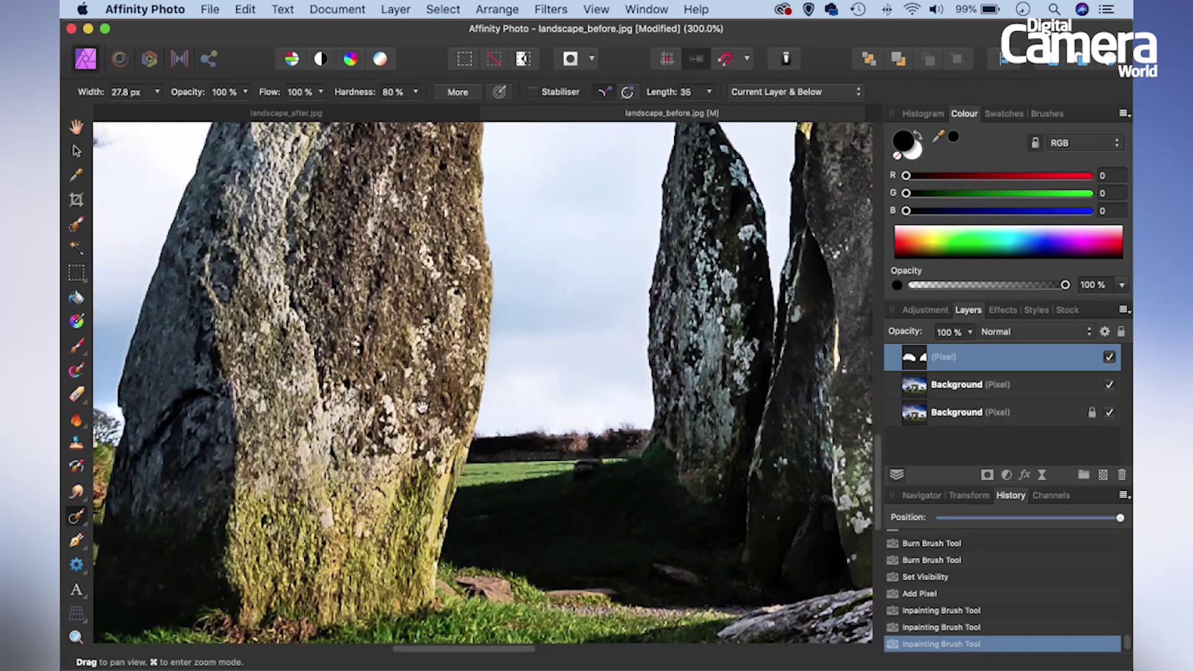
{"action": "left_click_drag", "start_coordinate": [328, 439], "coordinate": [671, 442]}
{"action": "left_click_drag", "start_coordinate": [476, 386], "coordinate": [688, 415]}
{"action": "left_click_drag", "start_coordinate": [296, 414], "coordinate": [593, 380]}
{"action": "key", "text": "bracketright"}
{"action": "key", "text": "bracketright"}
{"action": "key", "text": "bracketright"}
{"action": "mouse_move", "coordinate": [224, 327]}
{"action": "left_mouse_down"}
{"action": "mouse_move", "coordinate": [205, 469]}
{"action": "mouse_move", "coordinate": [300, 443]}
{"action": "mouse_move", "coordinate": [349, 407]}
{"action": "mouse_move", "coordinate": [280, 415]}
{"action": "mouse_move", "coordinate": [334, 361]}
{"action": "mouse_move", "coordinate": [294, 369]}
{"action": "mouse_move", "coordinate": [305, 330]}
{"action": "mouse_move", "coordinate": [234, 349]}
{"action": "mouse_move", "coordinate": [220, 428]}
{"action": "mouse_move", "coordinate": [262, 371]}
{"action": "mouse_move", "coordinate": [265, 428]}
{"action": "left_mouse_up"}
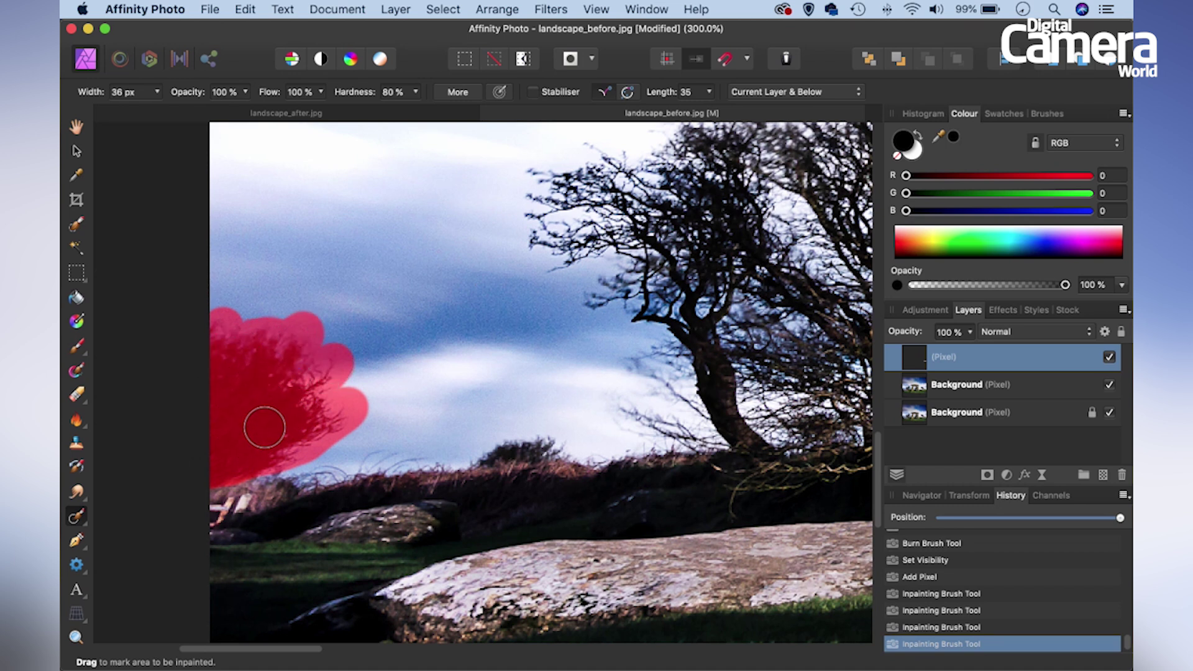
Inpaint the leftover marks in the sky near the left edge, enlarging the brush up to about 96 px.
{"action": "key", "text": "bracketright"}
{"action": "key", "text": "bracketright"}
{"action": "left_click_drag", "start_coordinate": [321, 349], "coordinate": [228, 372]}
{"action": "key", "text": "bracketright"}
{"action": "key", "text": "bracketright"}
{"action": "key", "text": "bracketright"}
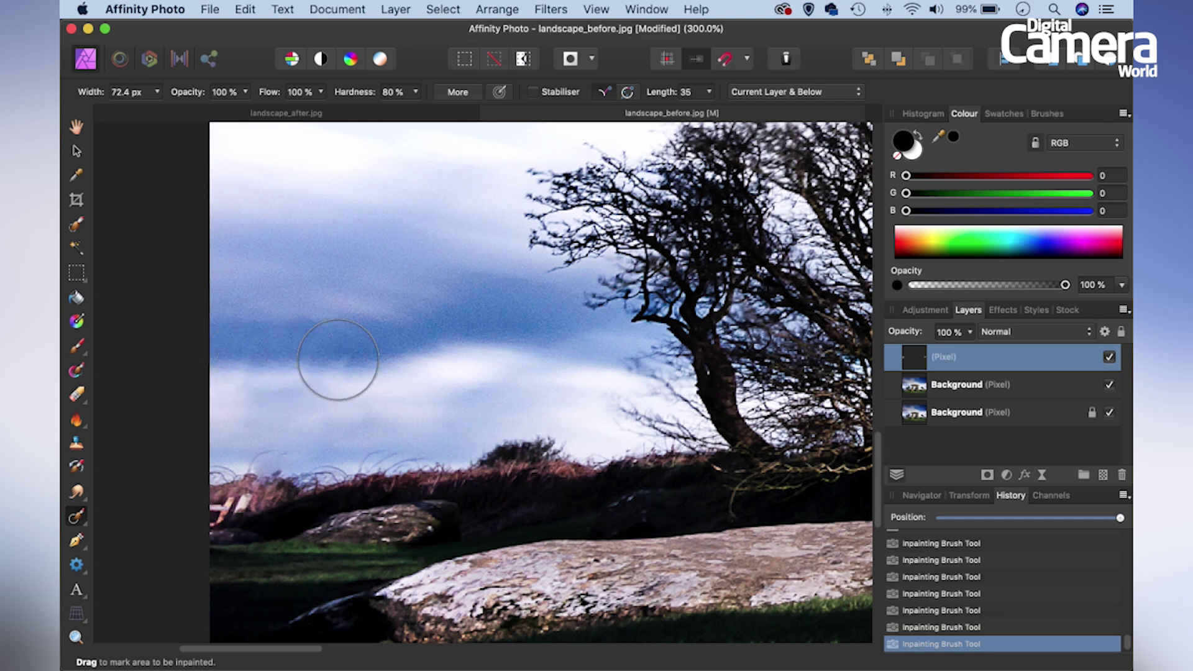
{"action": "key", "text": "bracketright"}
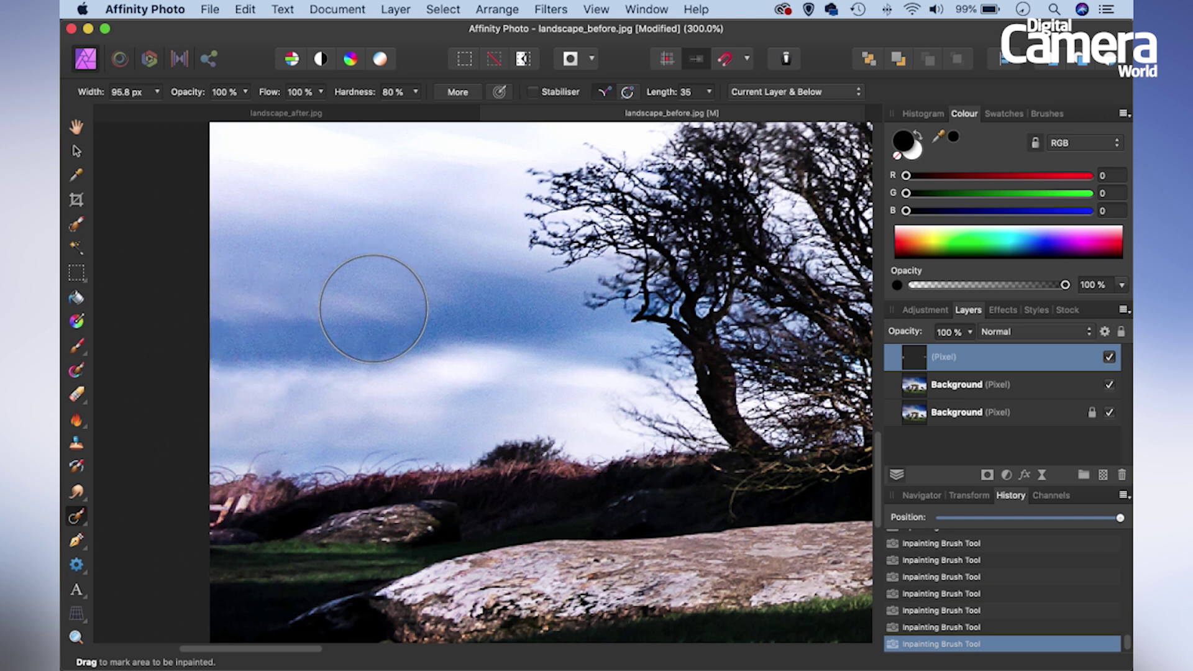
Compare the whole photo with the inpainting layer hidden and shown.
{"action": "key", "text": "super+0"}
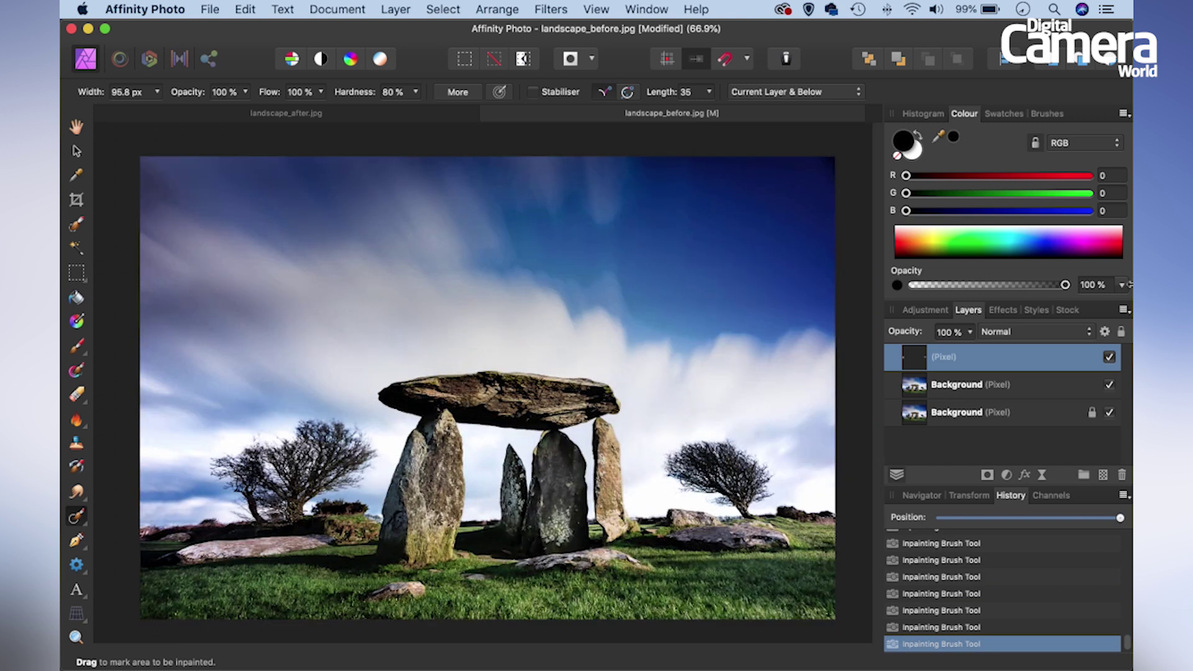
{"action": "left_click", "coordinate": [1110, 359]}
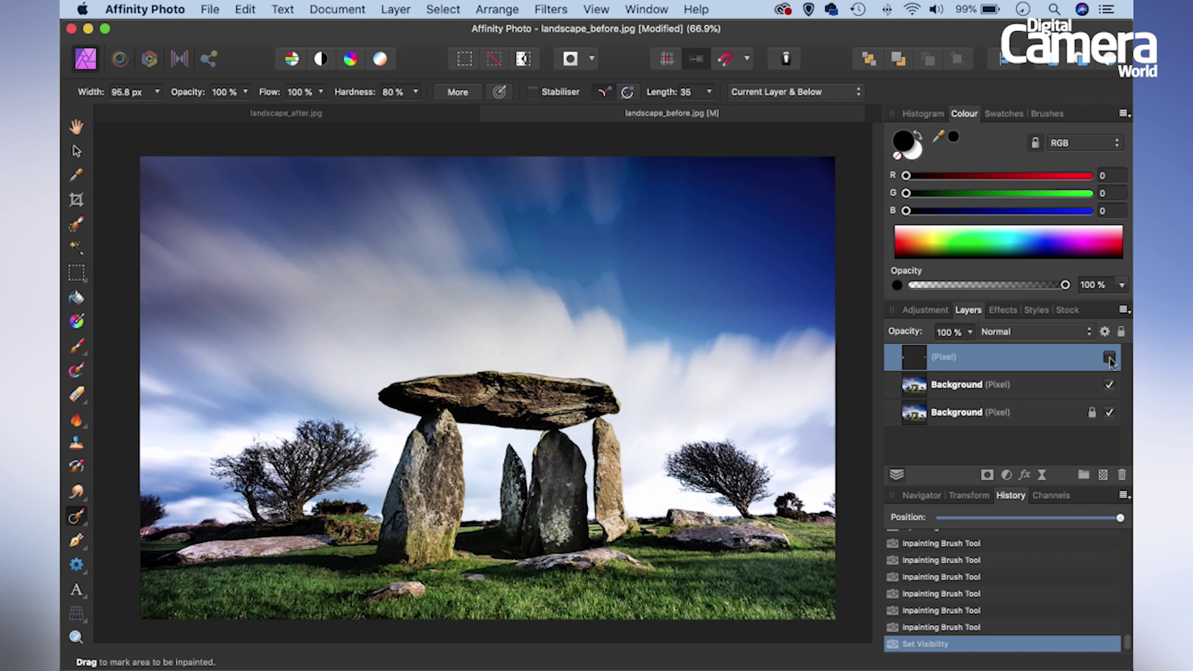
{"action": "left_click", "coordinate": [1110, 359]}
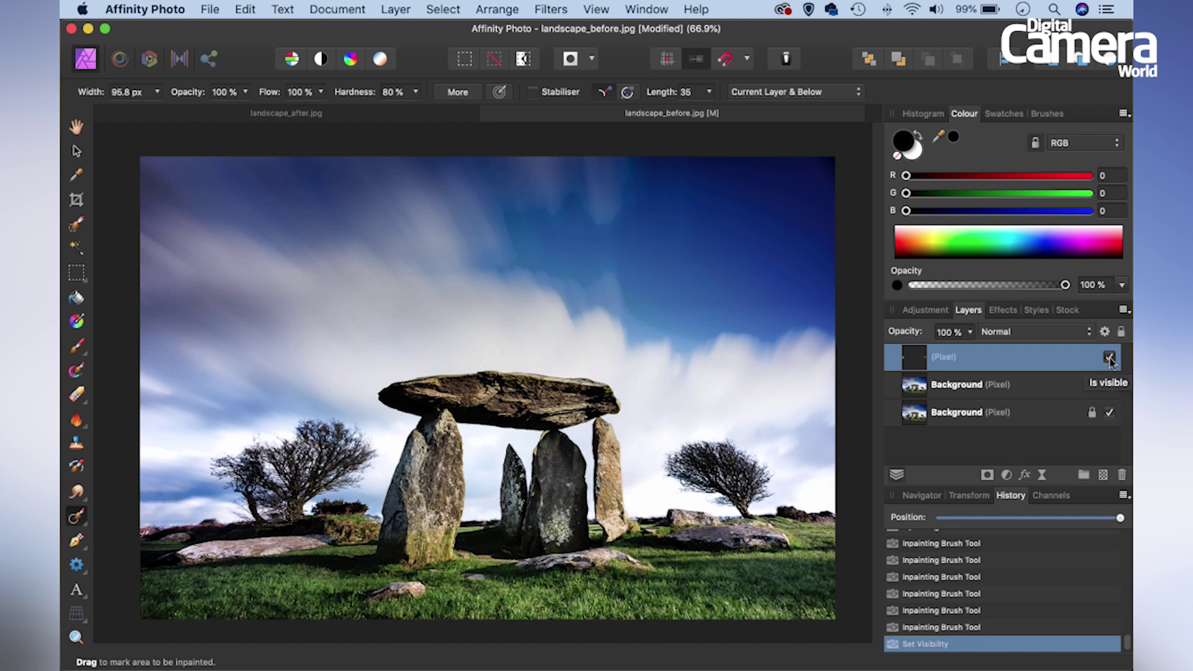
{"action": "left_click", "coordinate": [1110, 359]}
{"action": "left_click", "coordinate": [1110, 359]}
Crop the photo inward from its upper-left corner to 2377 × 1587 px, using the Diagonals overlay.
{"action": "left_click", "coordinate": [75, 202]}
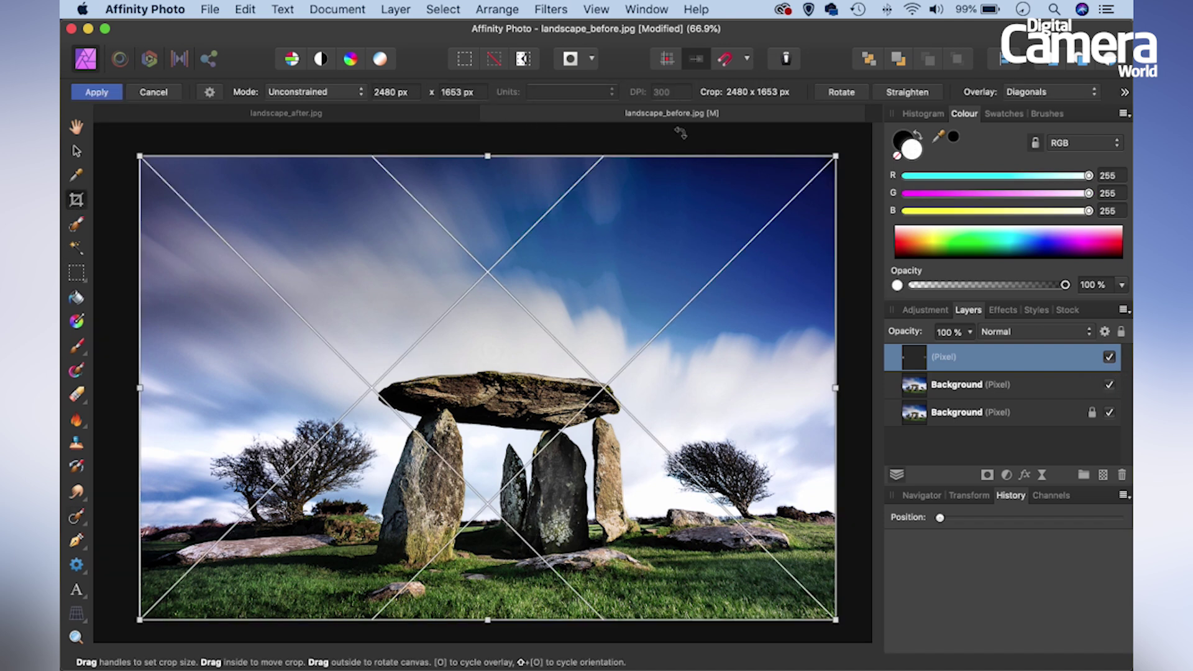
{"action": "left_click", "coordinate": [1061, 92]}
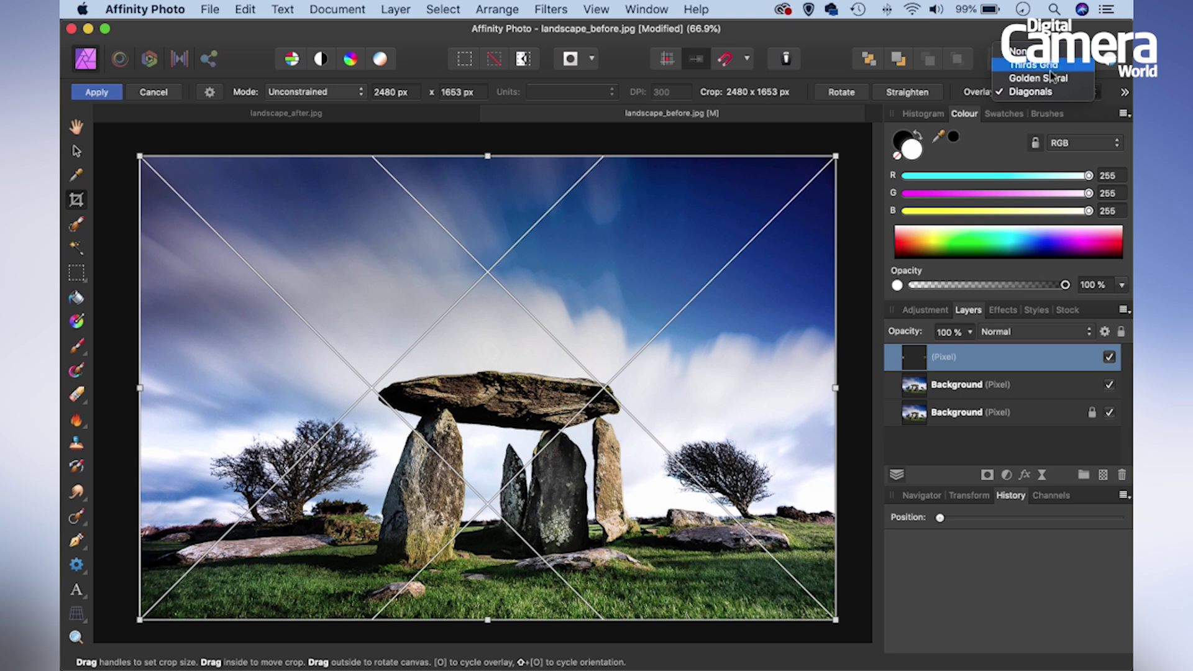
{"action": "left_click", "coordinate": [1052, 66]}
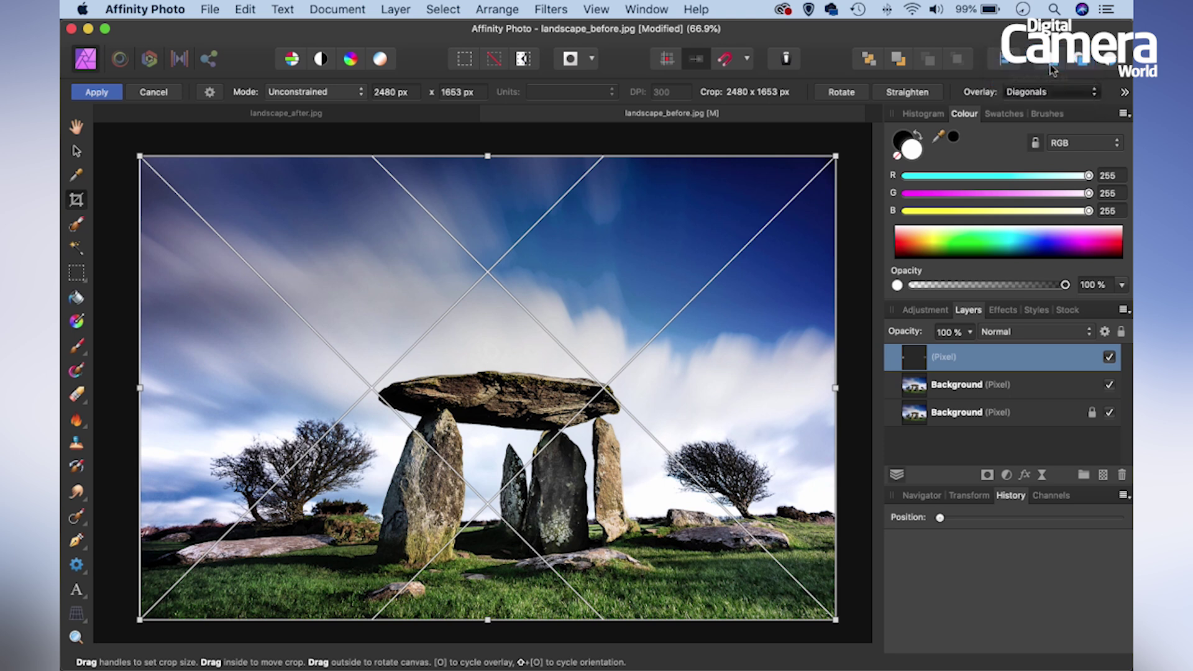
{"action": "left_click", "coordinate": [1067, 97]}
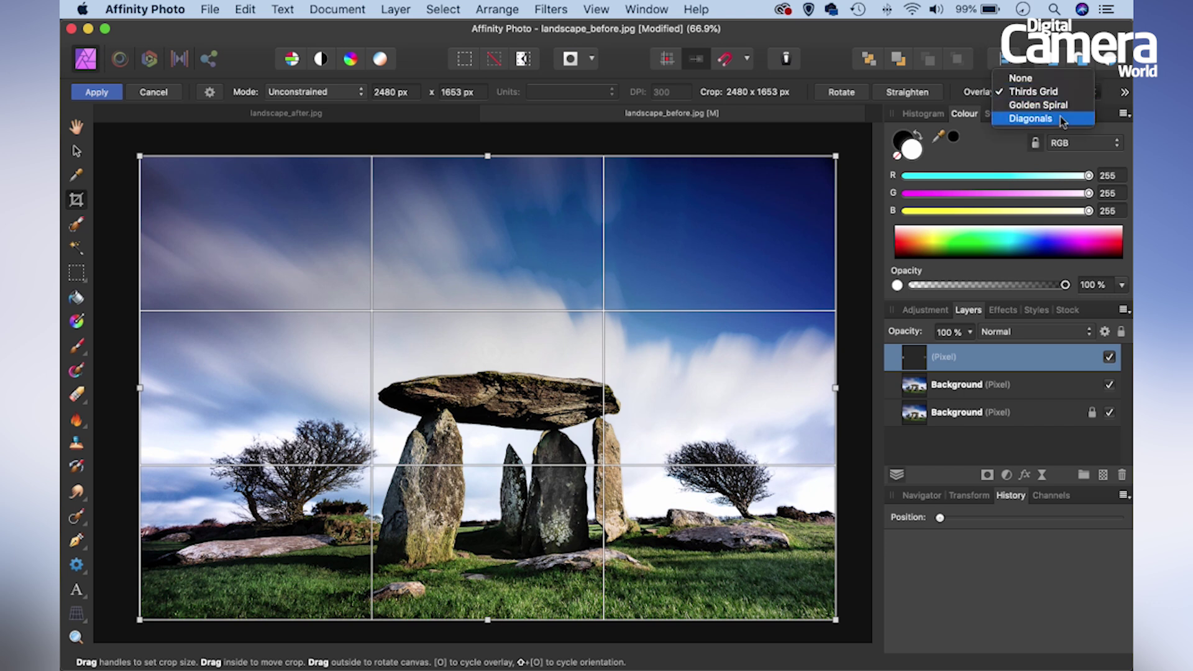
{"action": "left_click", "coordinate": [1050, 119]}
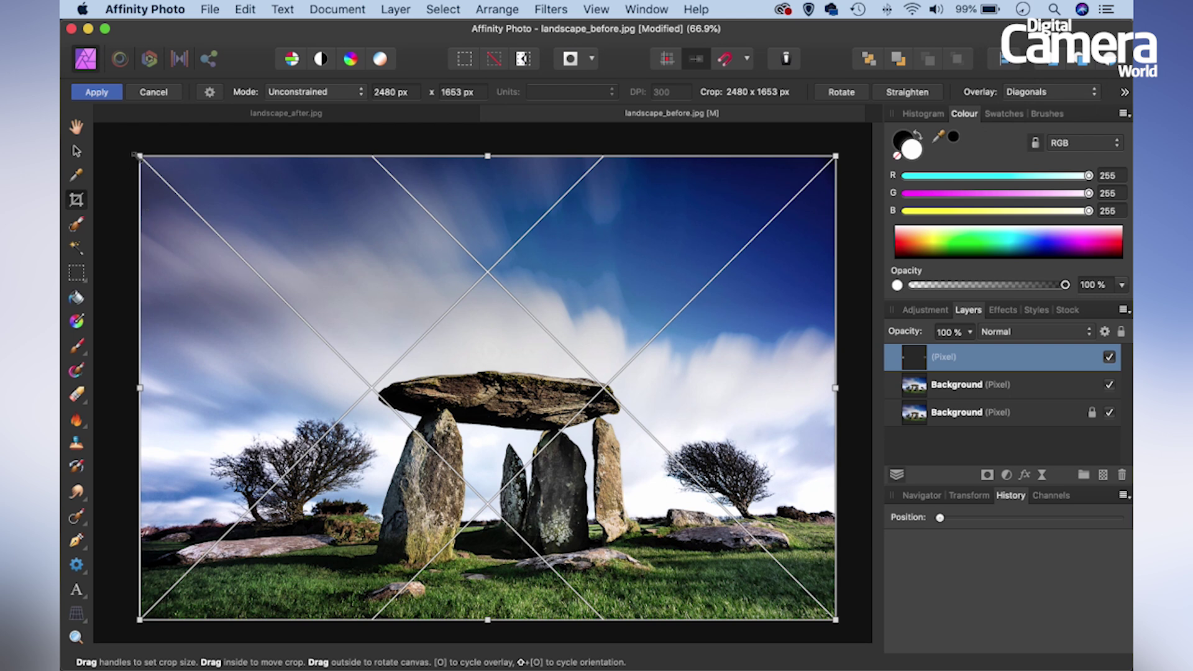
{"action": "left_click_drag", "start_coordinate": [138, 155], "coordinate": [168, 176]}
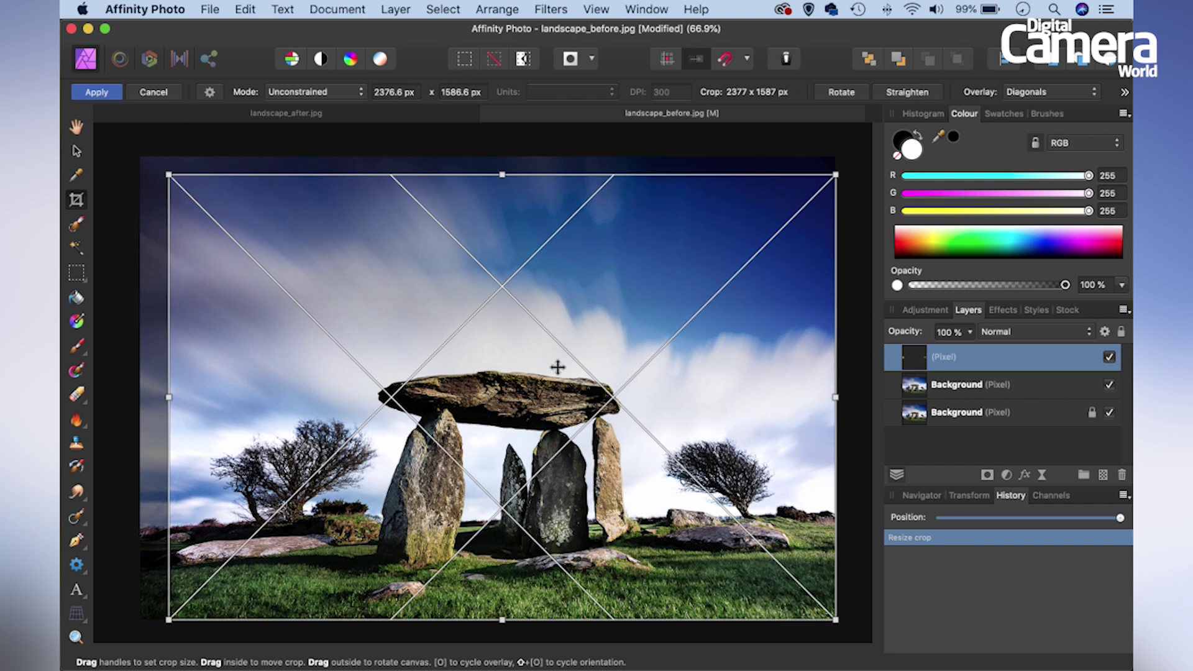
{"action": "key", "text": "h"}
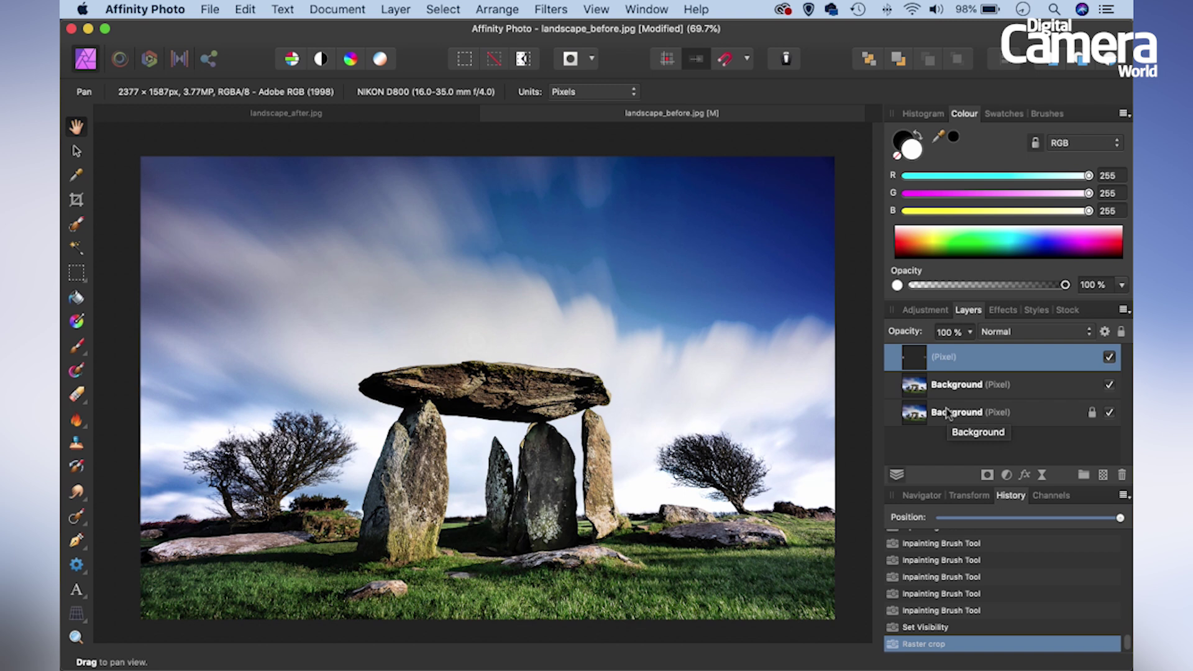
Merge the visible layers into a new pixel layer and start tone mapping it with Tone Compression at 0%.
{"action": "key", "text": "alt+shift+super+e"}
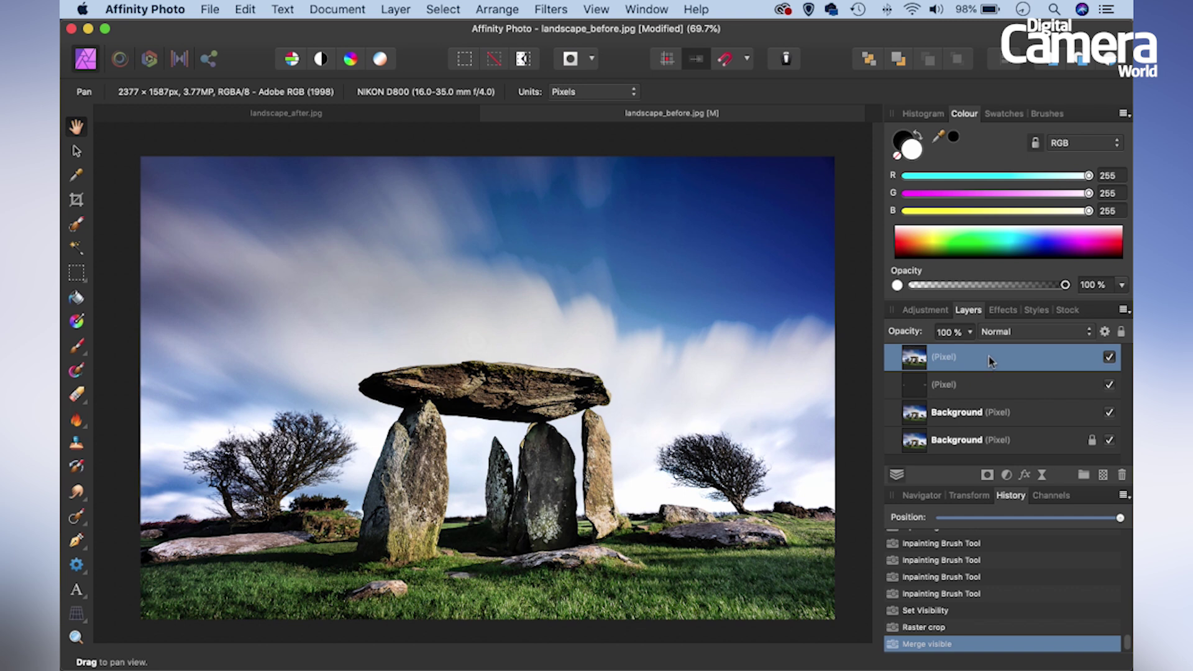
{"action": "left_click", "coordinate": [180, 61]}
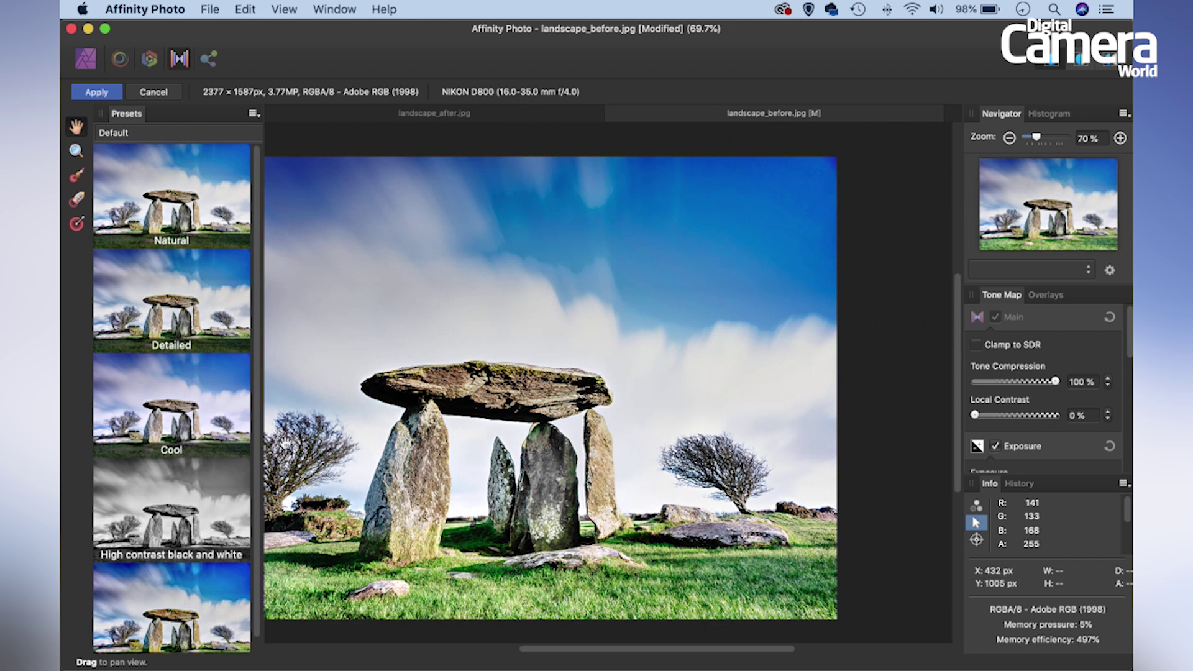
{"action": "left_click_drag", "start_coordinate": [547, 649], "coordinate": [517, 654]}
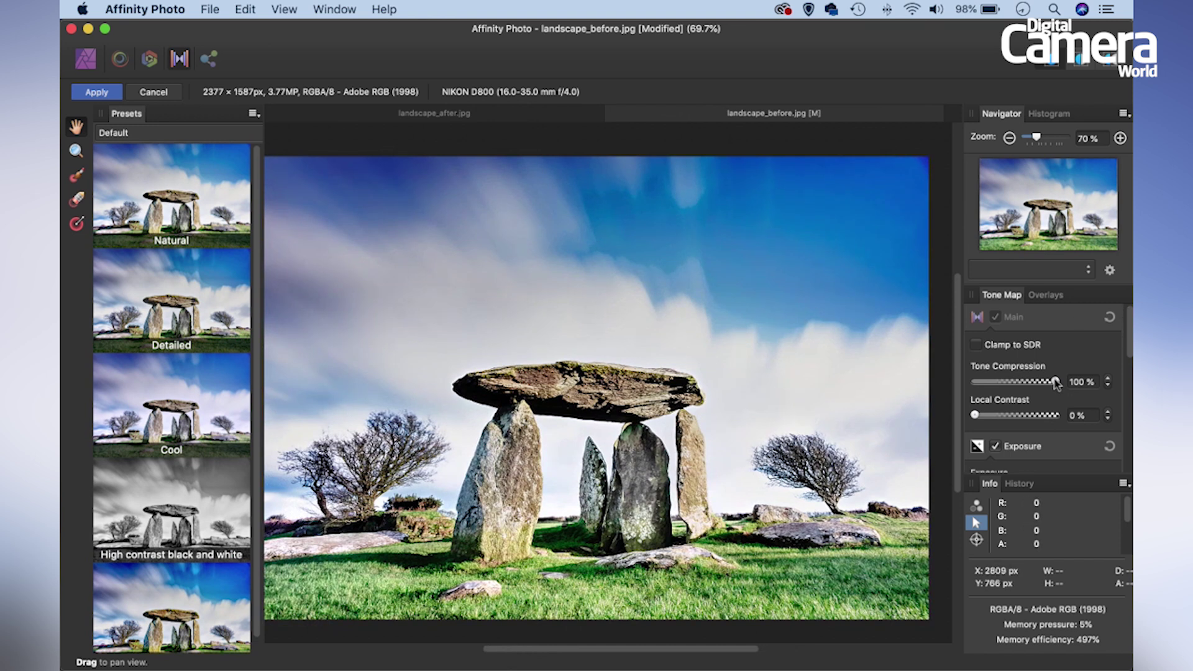
{"action": "left_click_drag", "start_coordinate": [1056, 382], "coordinate": [969, 383]}
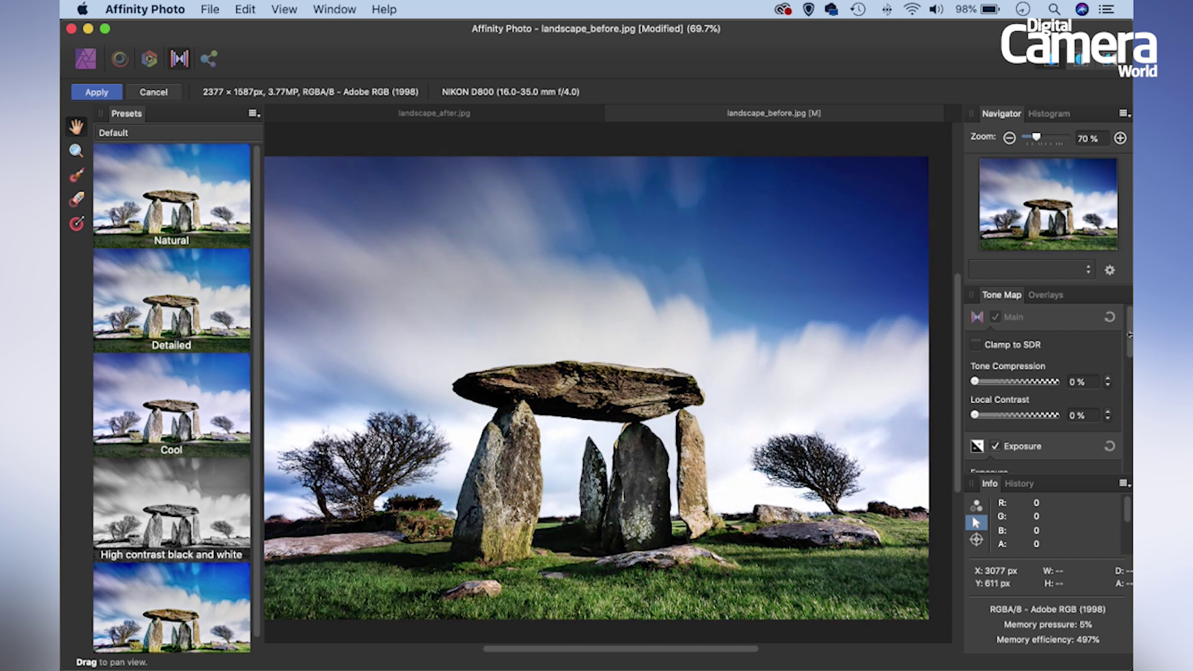
Enable Detail Refinement for the tone mapping and set its amount to 49%.
{"action": "left_click_drag", "start_coordinate": [1129, 339], "coordinate": [1126, 452]}
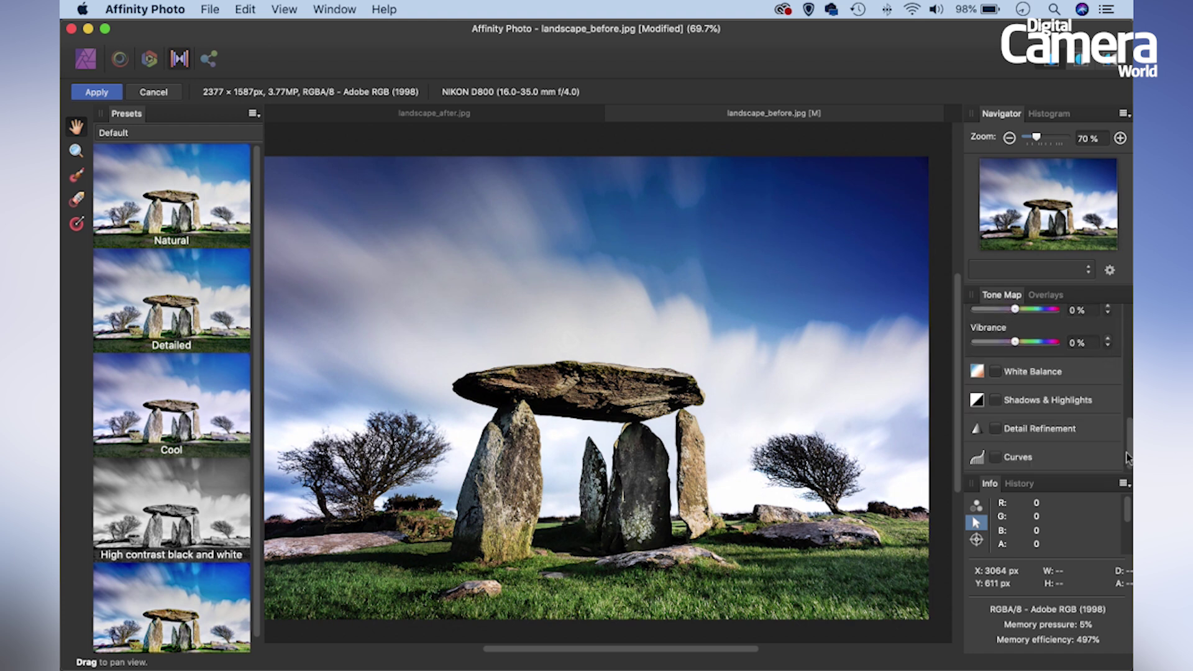
{"action": "left_click", "coordinate": [994, 429]}
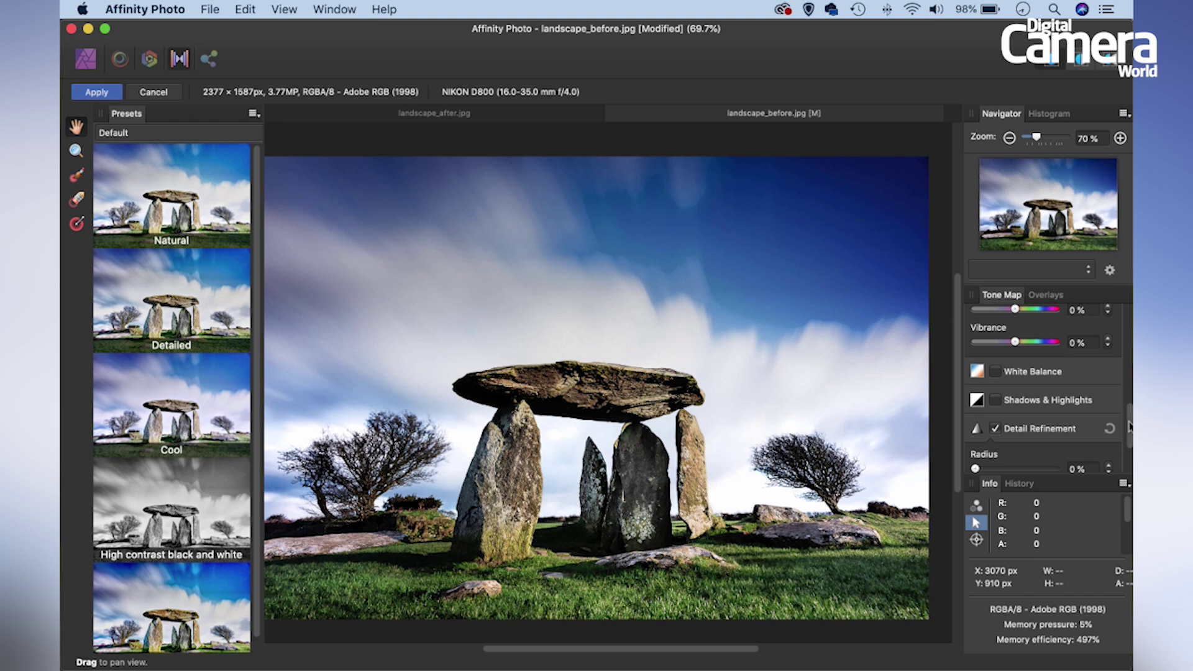
{"action": "scroll", "coordinate": [1065, 444], "scroll_direction": "down", "scroll_amount": 3}
{"action": "left_click_drag", "start_coordinate": [975, 429], "coordinate": [1014, 431]}
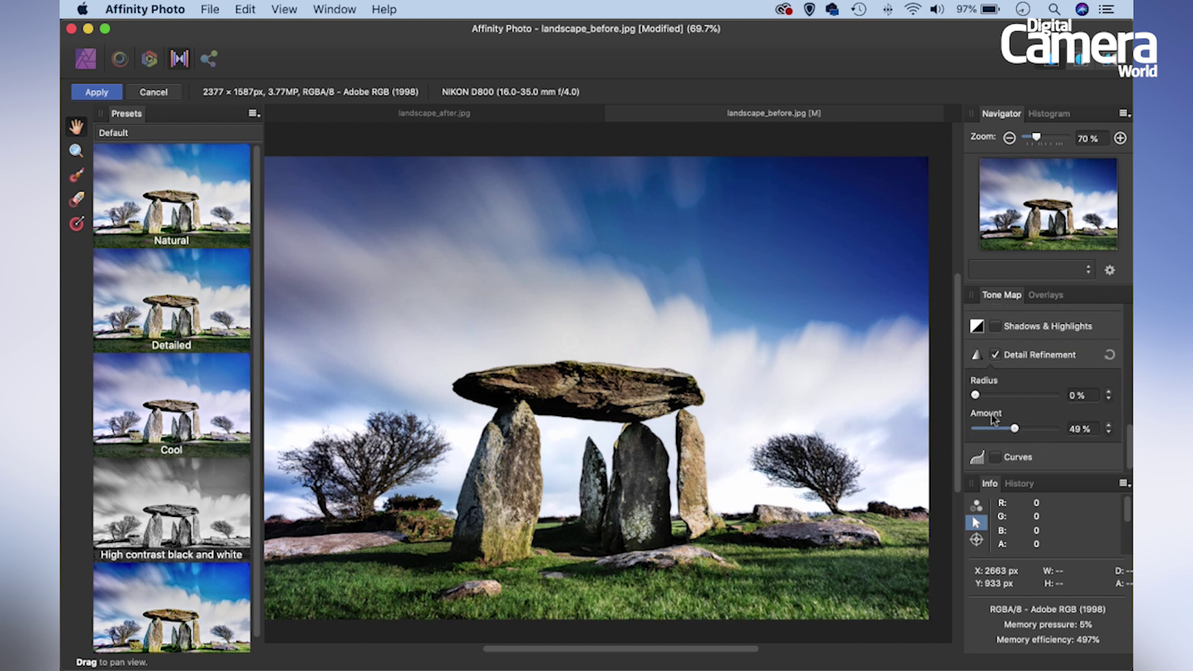
Set the Detail Refinement radius to about 17% while judging the stone texture up close, and apply the tone mapping.
{"action": "key", "text": "super+plus"}
{"action": "key", "text": "super+plus"}
{"action": "key", "text": "super+plus"}
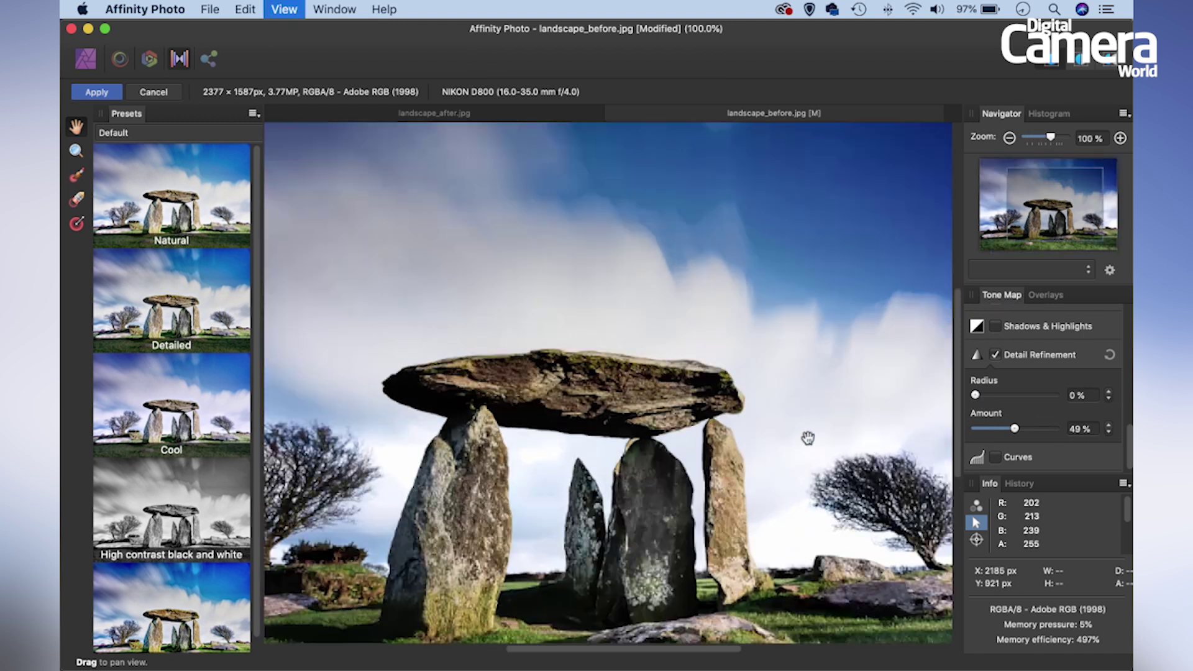
{"action": "left_click_drag", "start_coordinate": [590, 403], "coordinate": [622, 285]}
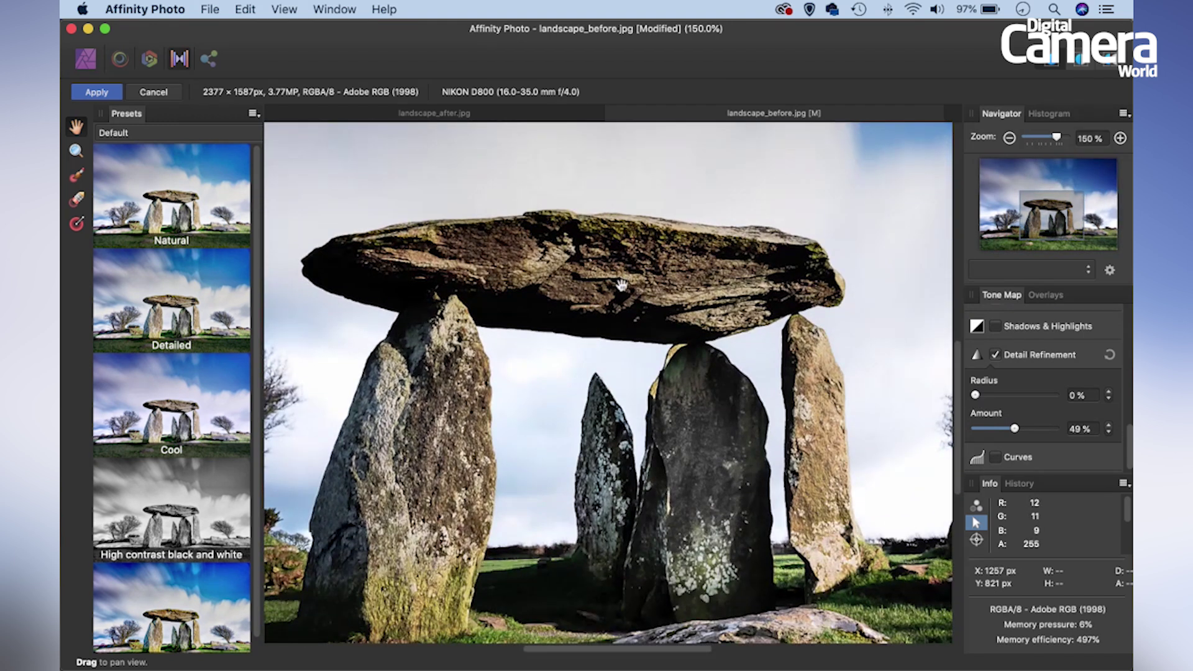
{"action": "key", "text": "super+minus"}
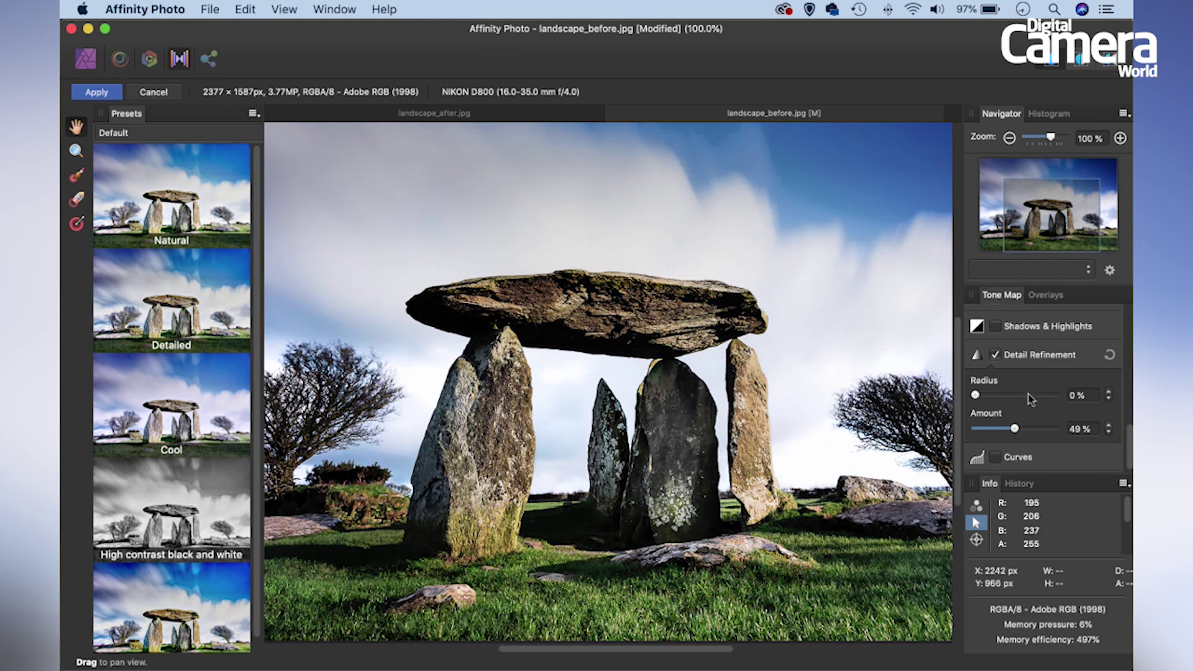
{"action": "left_click_drag", "start_coordinate": [976, 395], "coordinate": [993, 395]}
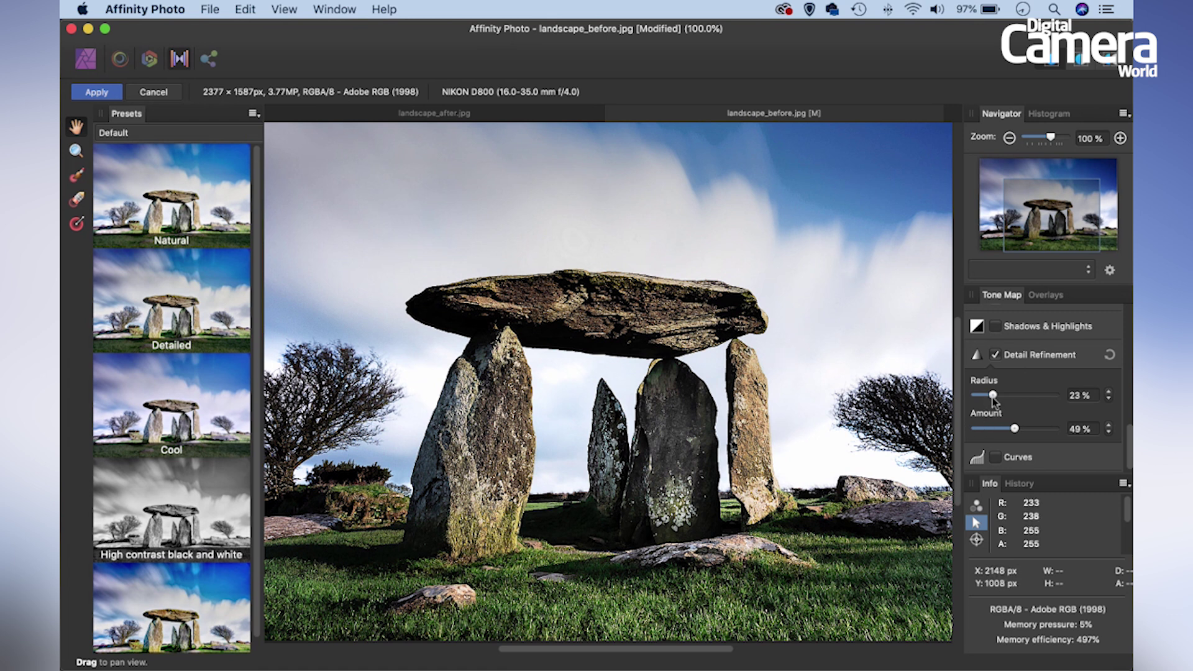
{"action": "left_click_drag", "start_coordinate": [993, 397], "coordinate": [989, 401]}
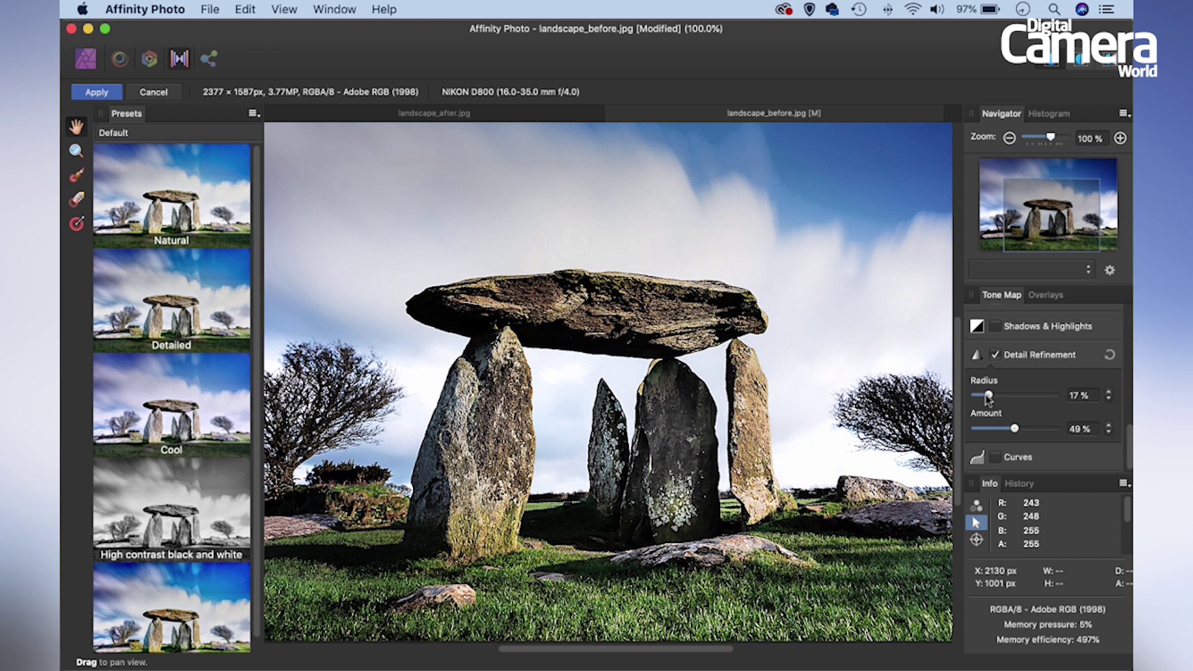
{"action": "left_click_drag", "start_coordinate": [987, 399], "coordinate": [985, 399]}
{"action": "left_click", "coordinate": [81, 95]}
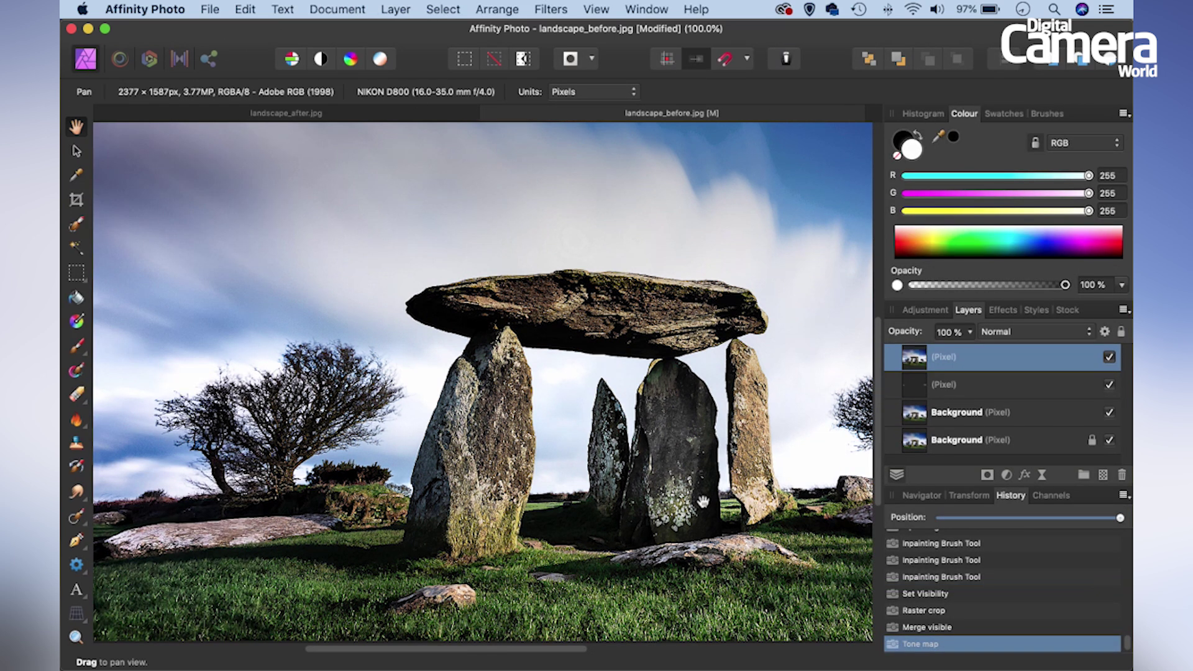
Compare the standing stones at 200% with the tone-mapped layer hidden and shown, and return to the whole photo.
{"action": "key", "text": "super+2"}
{"action": "scroll", "coordinate": [860, 327], "scroll_direction": "down", "scroll_amount": 4}
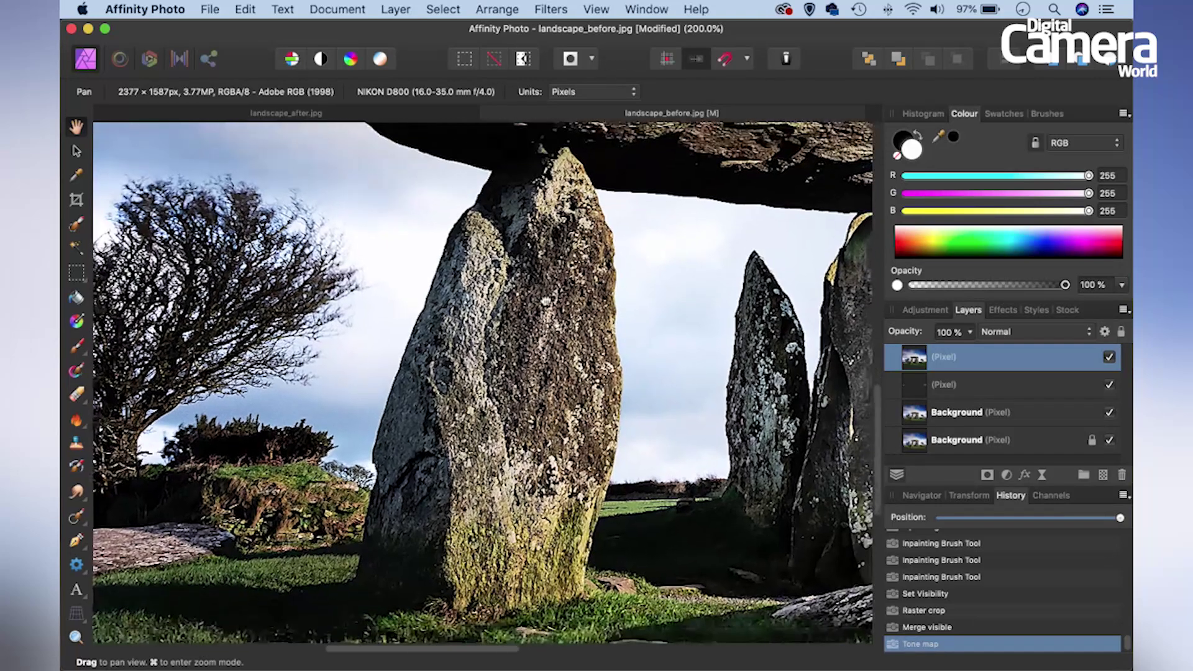
{"action": "left_click", "coordinate": [1109, 358]}
{"action": "left_click", "coordinate": [1109, 358]}
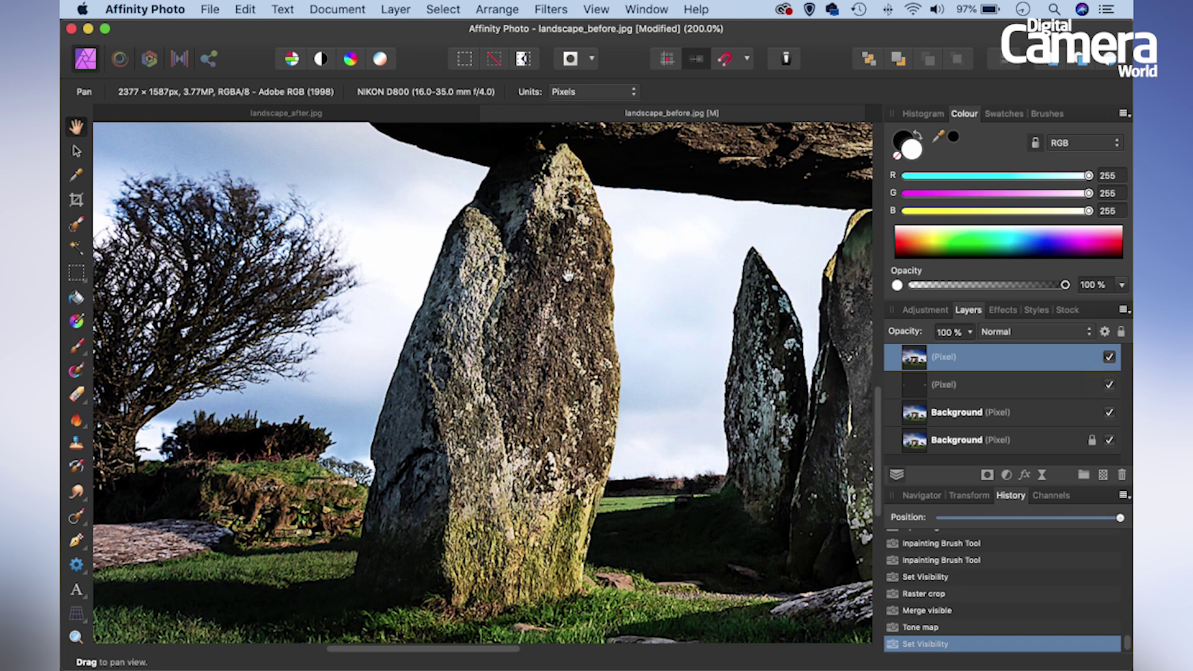
{"action": "key", "text": "super+0"}
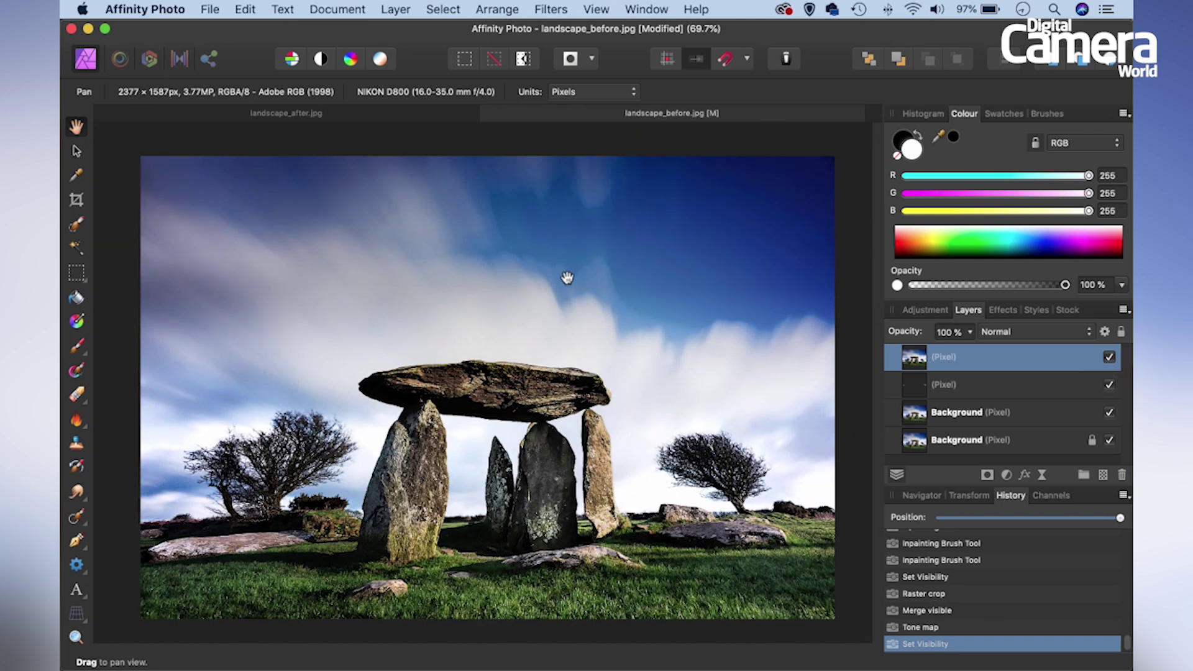